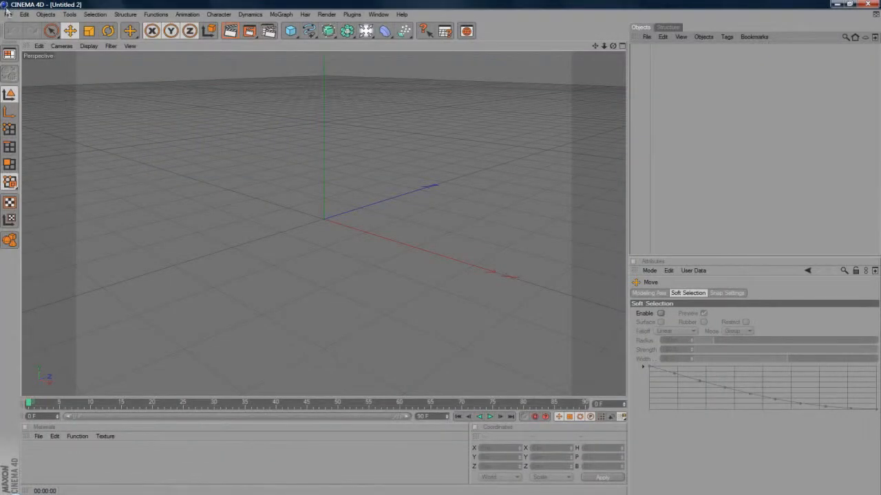
Add a plane object to the empty scene
{"action": "left_click", "coordinate": [8, 14]}
{"action": "left_click", "coordinate": [13, 15]}
{"action": "left_click_drag", "start_coordinate": [290, 31], "coordinate": [374, 59]}
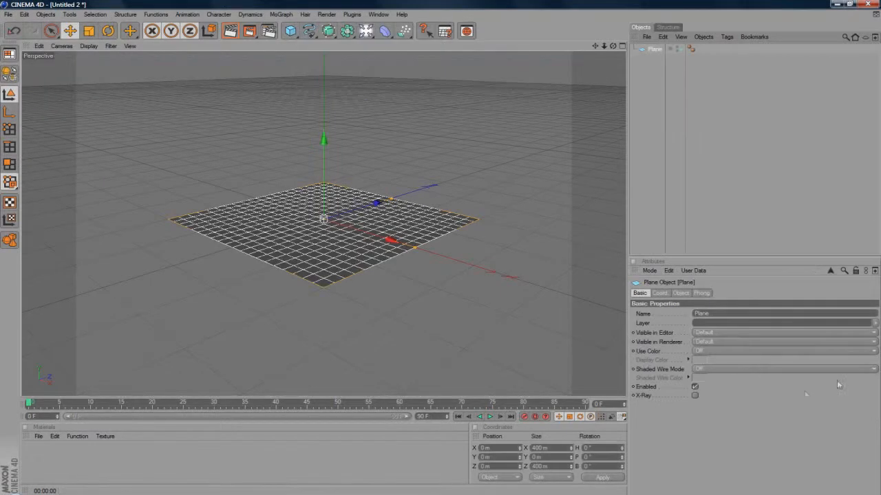
Set the plane's width and height both to 99999 m
{"action": "left_click", "coordinate": [677, 294]}
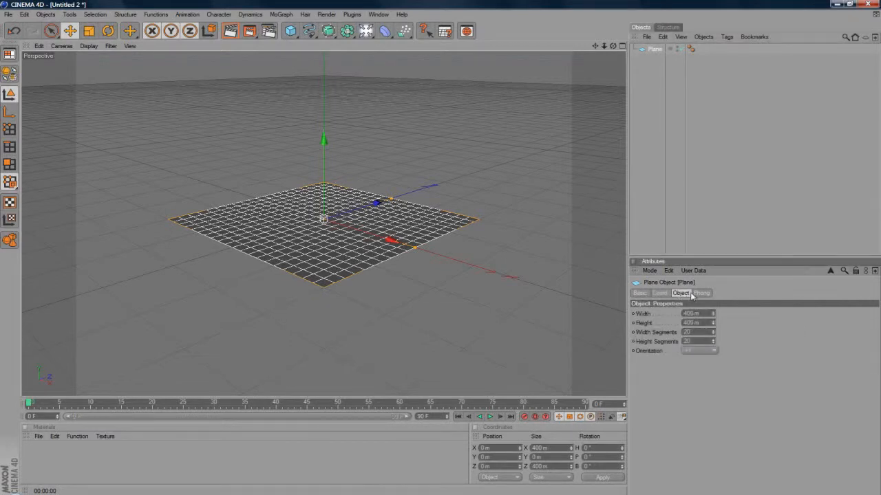
{"action": "key", "text": "BackSpace"}
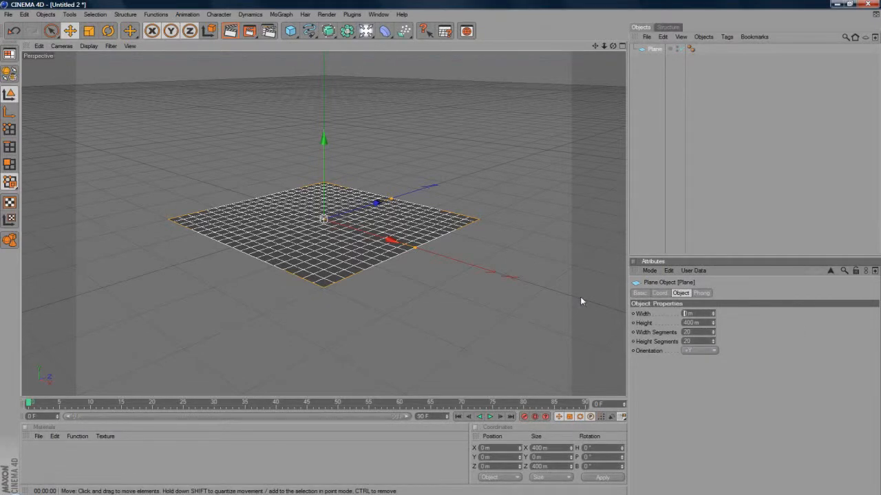
{"action": "type", "text": "99999"}
{"action": "key", "text": "Tab"}
{"action": "type", "text": "99999"}
{"action": "key", "text": "Tab"}
{"action": "left_click", "coordinate": [662, 36]}
{"action": "left_click", "coordinate": [664, 160]}
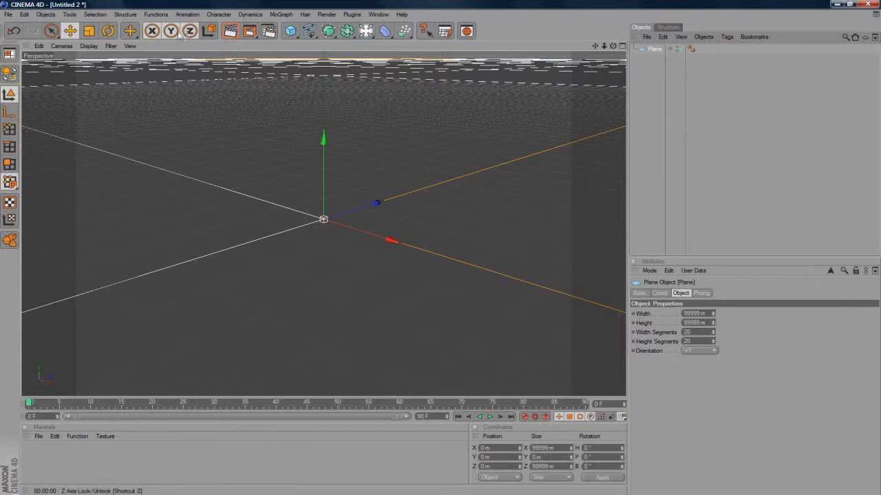
Rotate the plane to a 90° pitch so it stands upright as a backdrop, and deselect it
{"action": "left_click", "coordinate": [108, 32]}
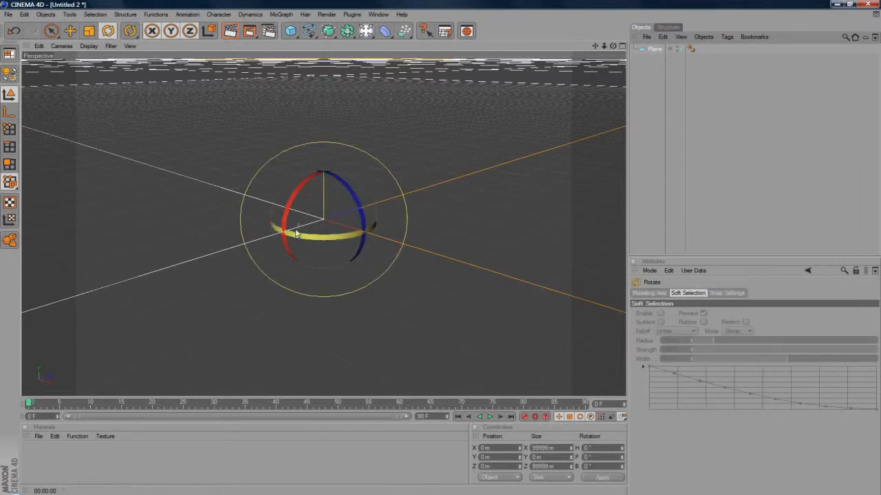
{"action": "left_click_drag", "start_coordinate": [293, 199], "coordinate": [286, 289]}
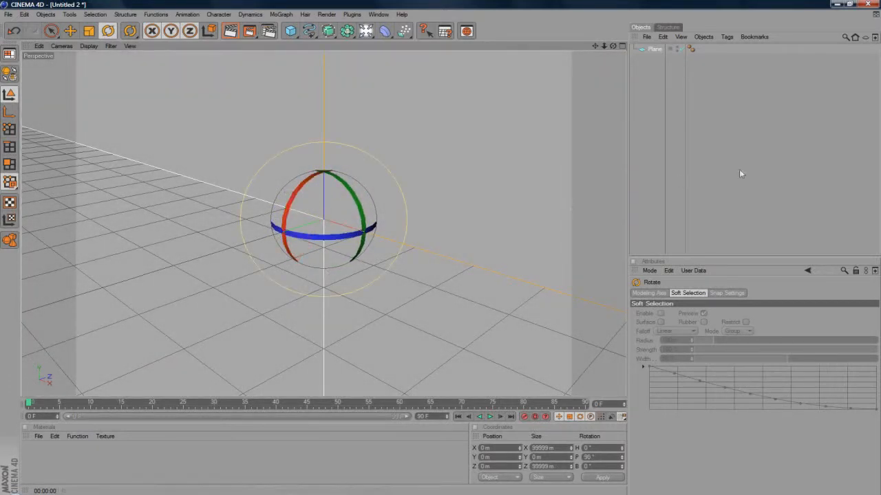
{"action": "left_click", "coordinate": [739, 171]}
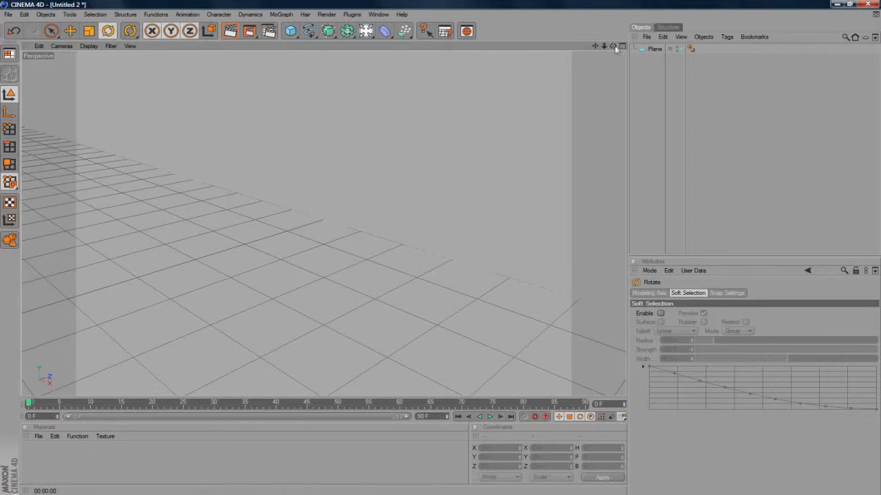
Add a MoGraph text object to the scene, viewed from the front of the upright plane
{"action": "left_click_drag", "start_coordinate": [614, 46], "coordinate": [595, 151]}
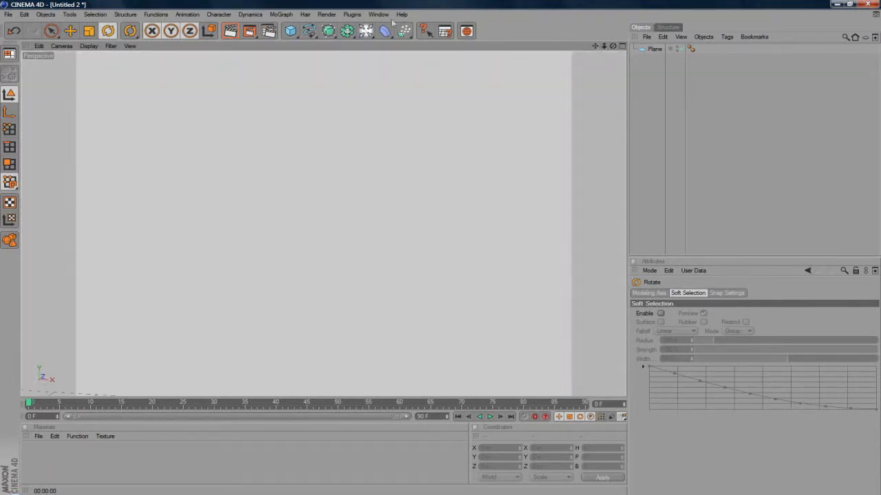
{"action": "left_click", "coordinate": [281, 14]}
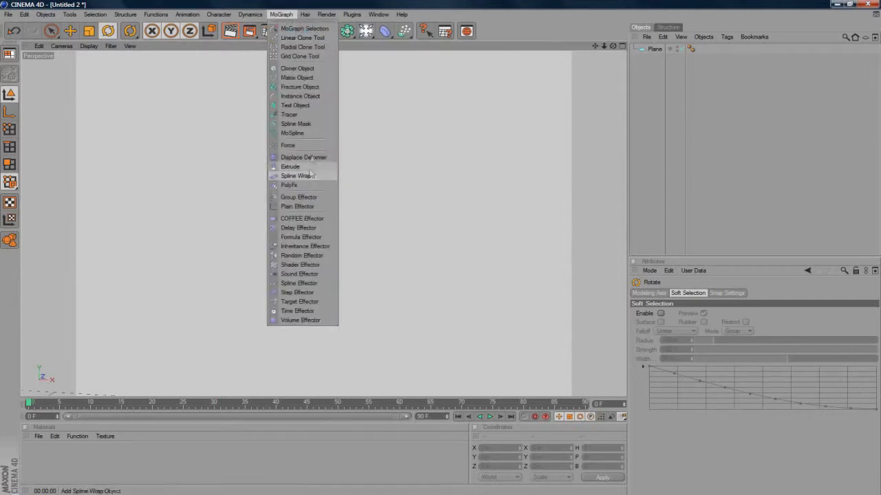
{"action": "left_click", "coordinate": [296, 115]}
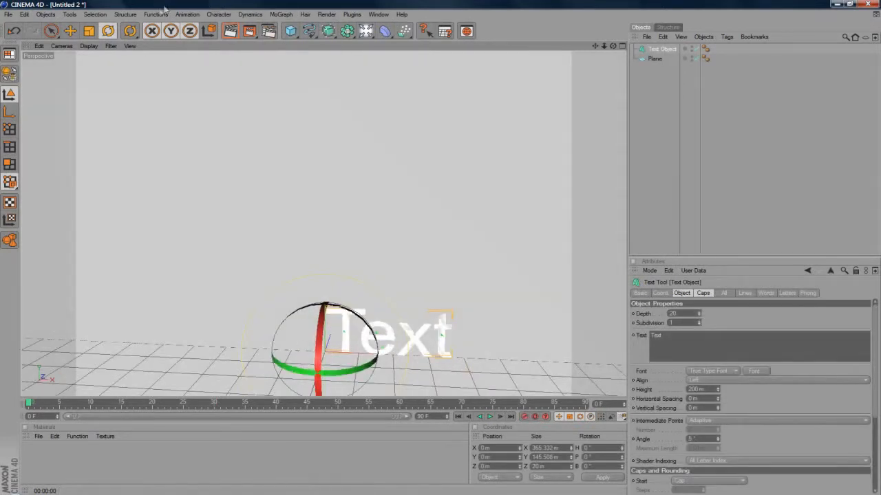
Move the text object up and in front of the plane, to about X -21 m, Y 360 m, Z -67 m
{"action": "left_click", "coordinate": [71, 31]}
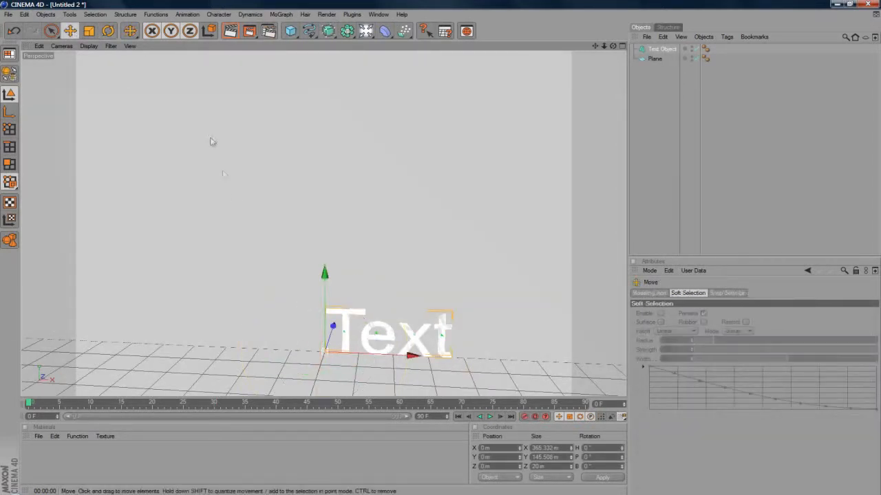
{"action": "left_click_drag", "start_coordinate": [320, 284], "coordinate": [316, 170]}
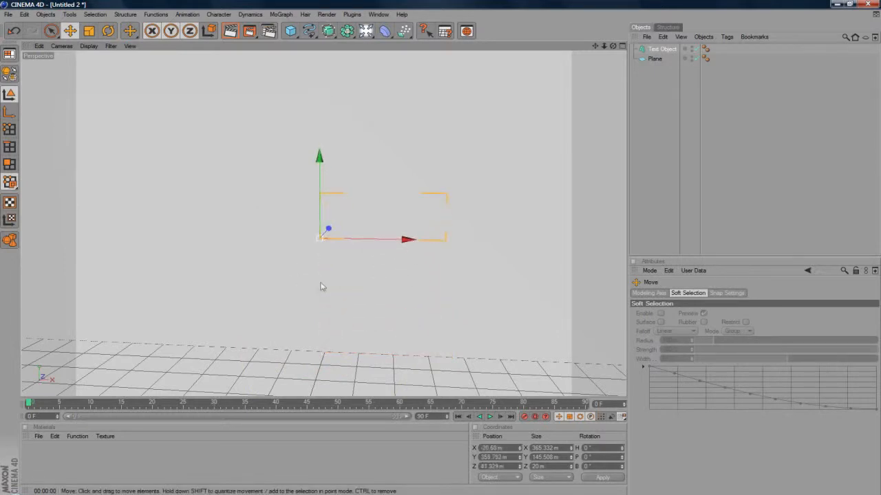
{"action": "left_click_drag", "start_coordinate": [327, 229], "coordinate": [325, 232]}
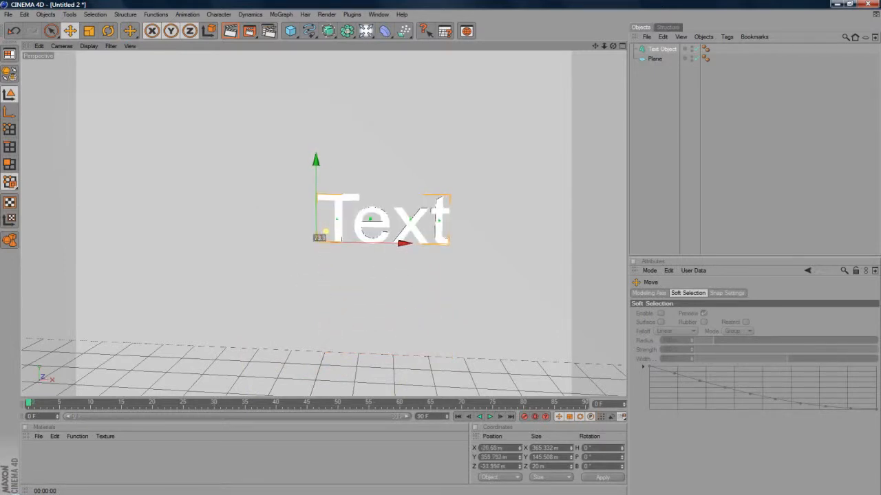
{"action": "scroll", "coordinate": [461, 145], "scroll_direction": "up", "scroll_amount": 3}
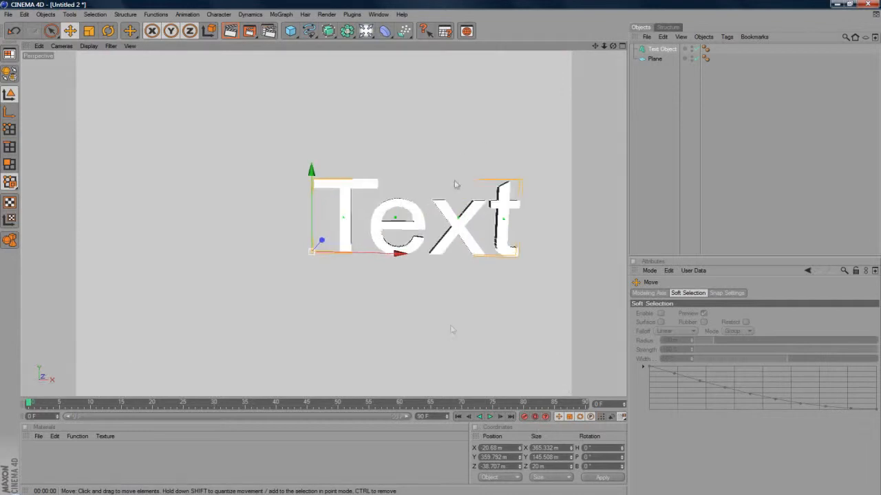
{"action": "left_click_drag", "start_coordinate": [322, 241], "coordinate": [618, 46]}
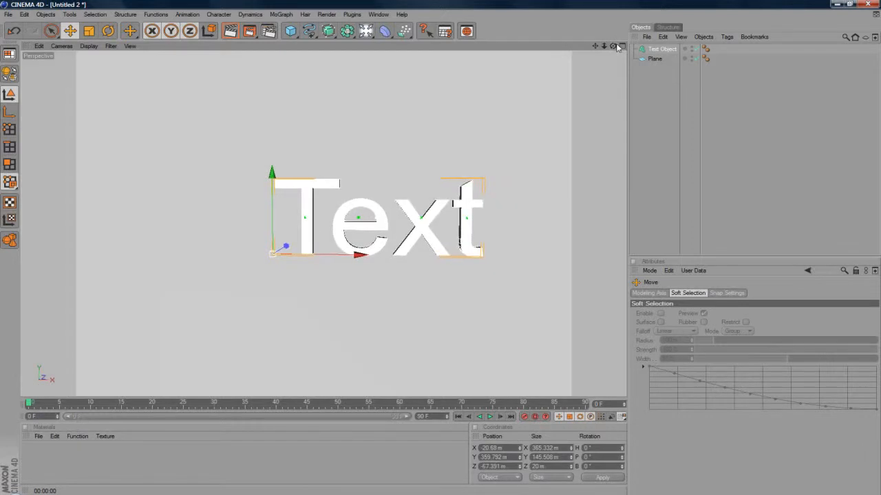
Replace the text object's wording with CHROME
{"action": "left_click", "coordinate": [653, 49]}
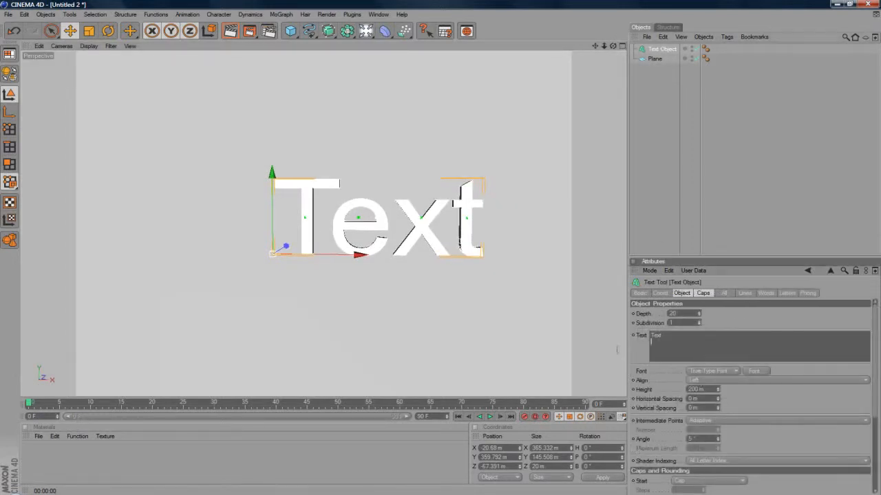
{"action": "key", "text": "ctrl+a"}
{"action": "type", "text": "CH"}
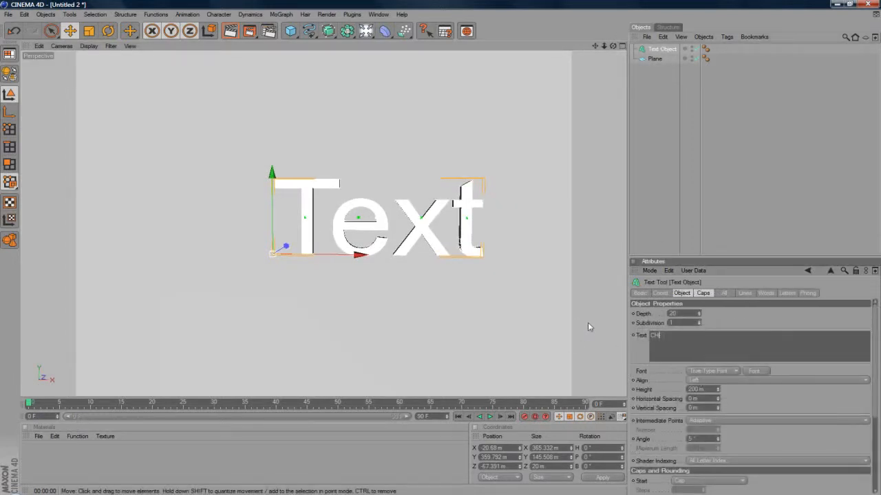
{"action": "type", "text": "ROME"}
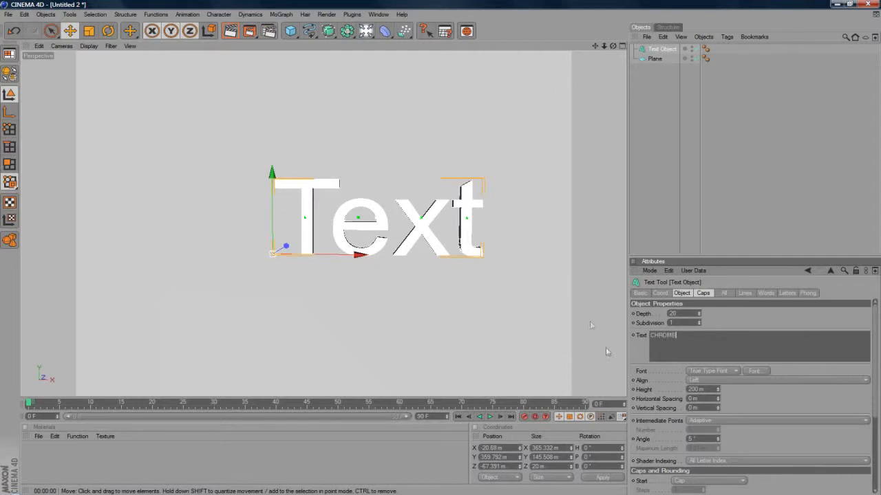
Change the text object's font to Bebas in the Regular style
{"action": "left_click", "coordinate": [754, 371]}
{"action": "type", "text": "BEB"}
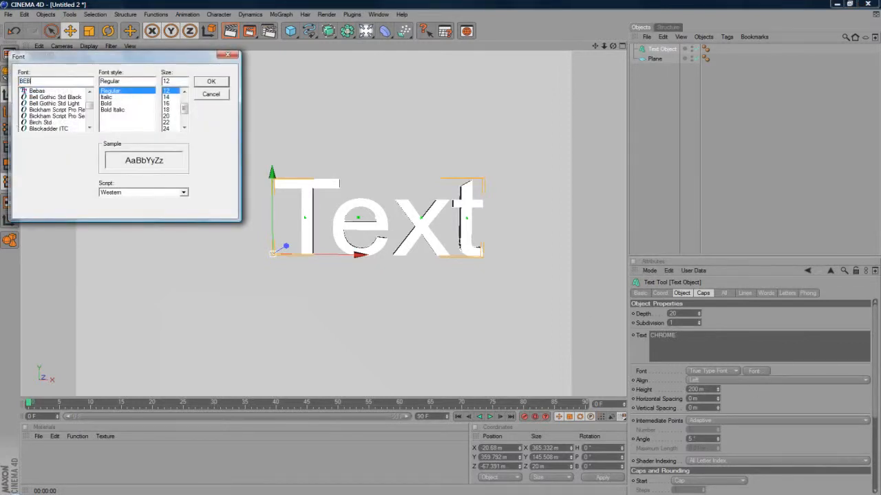
{"action": "left_click", "coordinate": [209, 83]}
Increase the text's depth to 79 and move it forward along Z to about -109 m
{"action": "left_click_drag", "start_coordinate": [593, 46], "coordinate": [483, 47]}
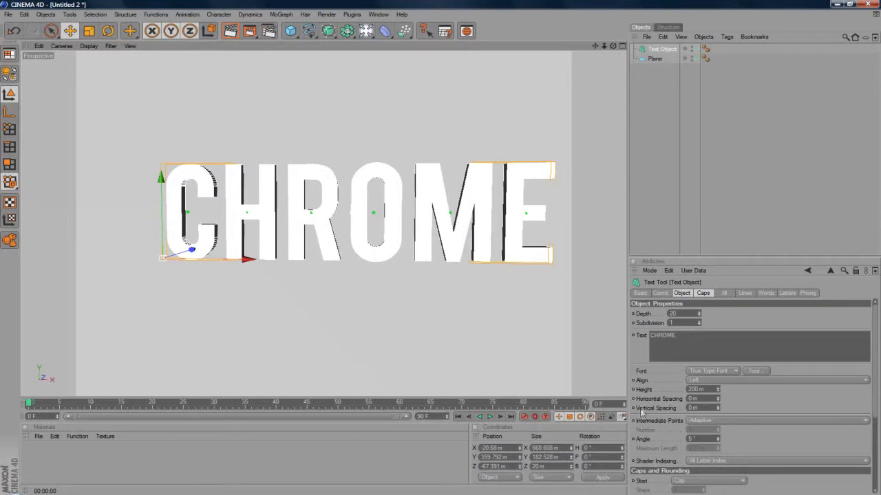
{"action": "left_click_drag", "start_coordinate": [699, 314], "coordinate": [700, 275]}
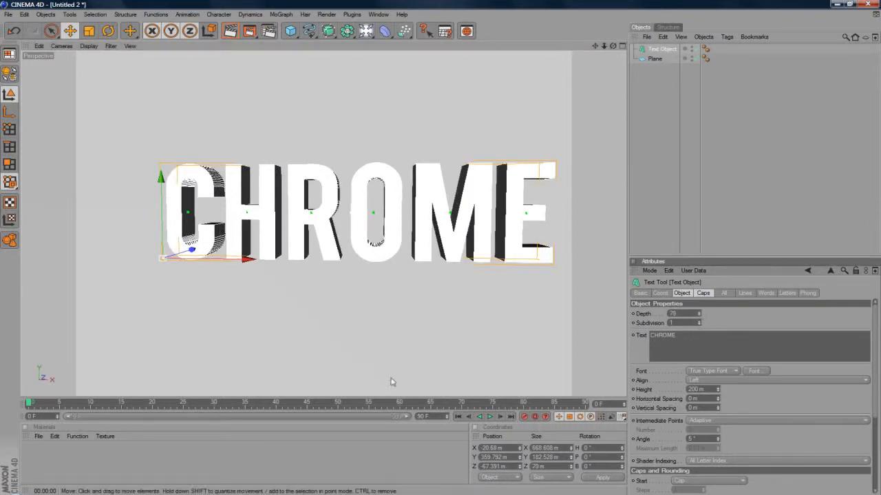
{"action": "left_click_drag", "start_coordinate": [193, 250], "coordinate": [184, 251]}
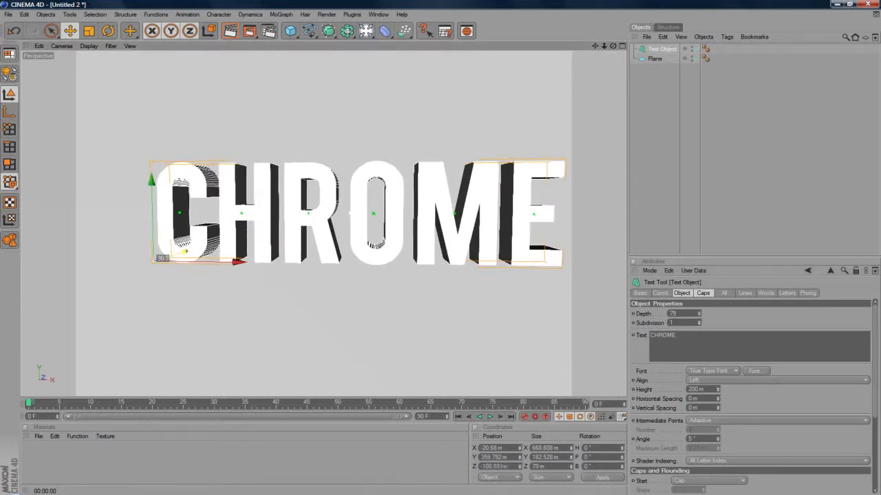
Render the active view to check the untextured CHROME text against the backdrop, with nothing left selected
{"action": "left_click", "coordinate": [794, 156]}
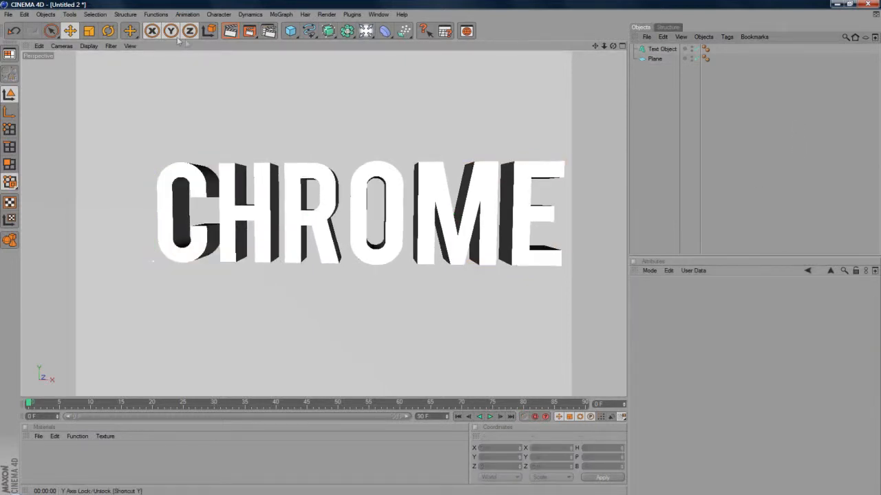
{"action": "left_click", "coordinate": [230, 30]}
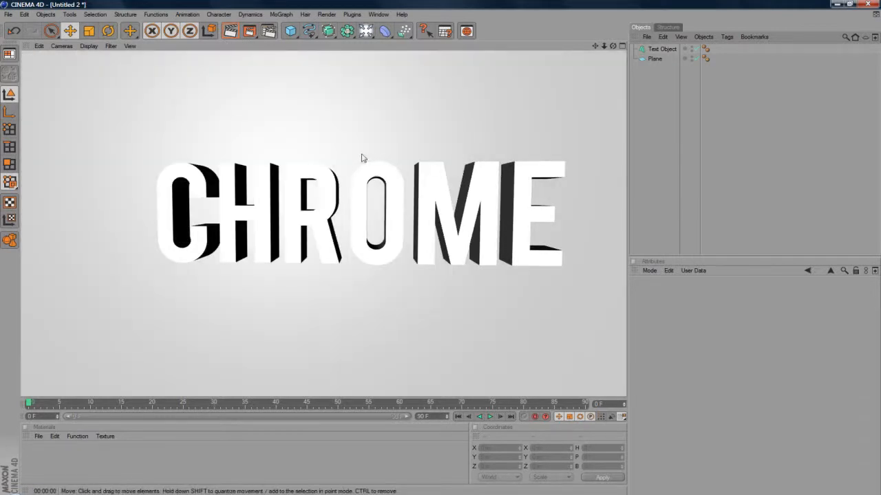
{"action": "left_click", "coordinate": [655, 59]}
{"action": "left_click", "coordinate": [659, 49]}
{"action": "left_click", "coordinate": [655, 60]}
{"action": "left_click", "coordinate": [714, 113]}
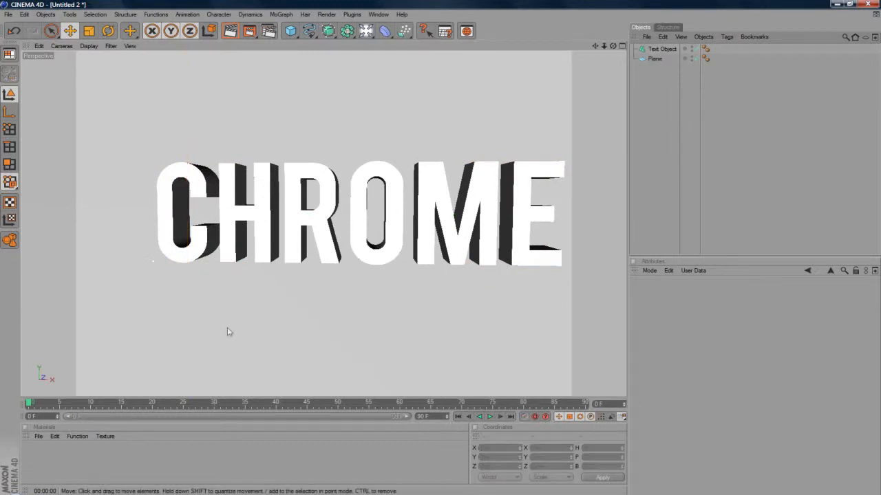
{"action": "left_click", "coordinate": [39, 437]}
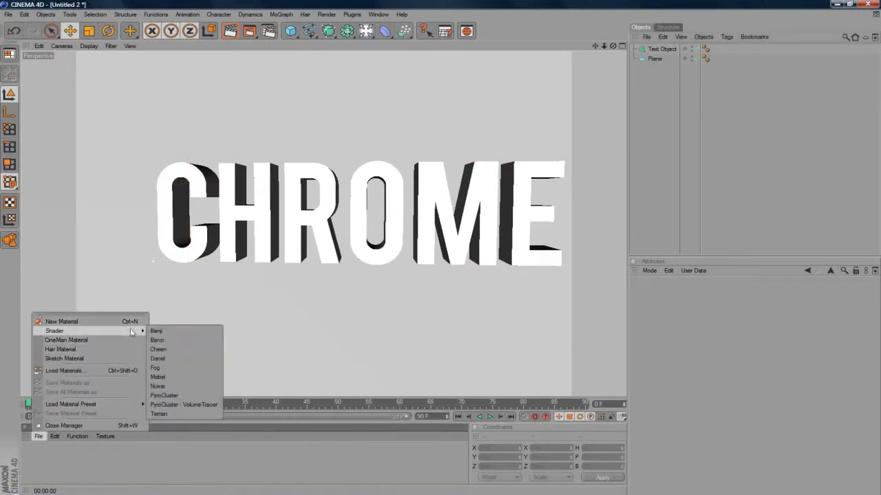
{"action": "left_click", "coordinate": [168, 339]}
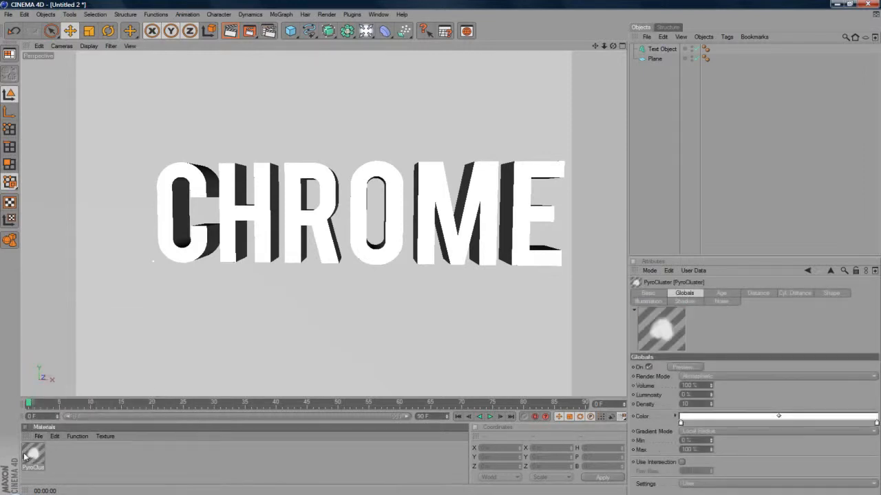
{"action": "left_click", "coordinate": [23, 452]}
Create a Nukei shader material and apply it to the CHROME text
{"action": "left_click", "coordinate": [40, 437]}
{"action": "mouse_move", "coordinate": [76, 331]}
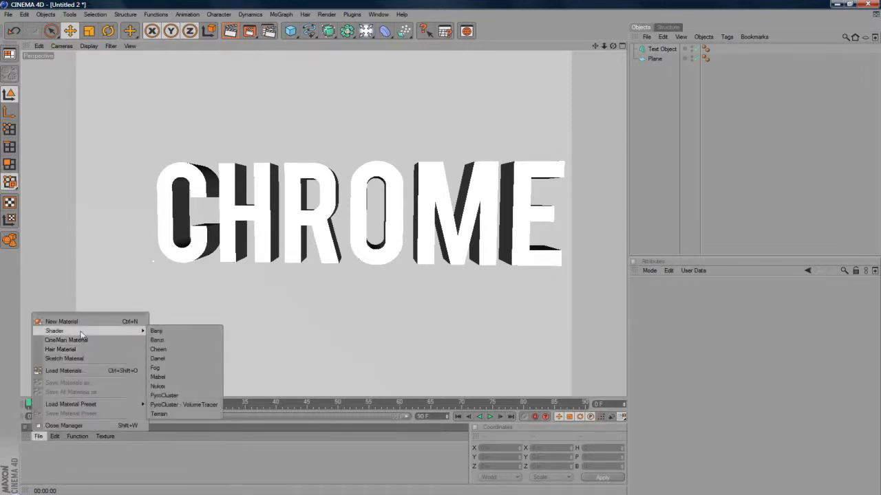
{"action": "left_click", "coordinate": [159, 386]}
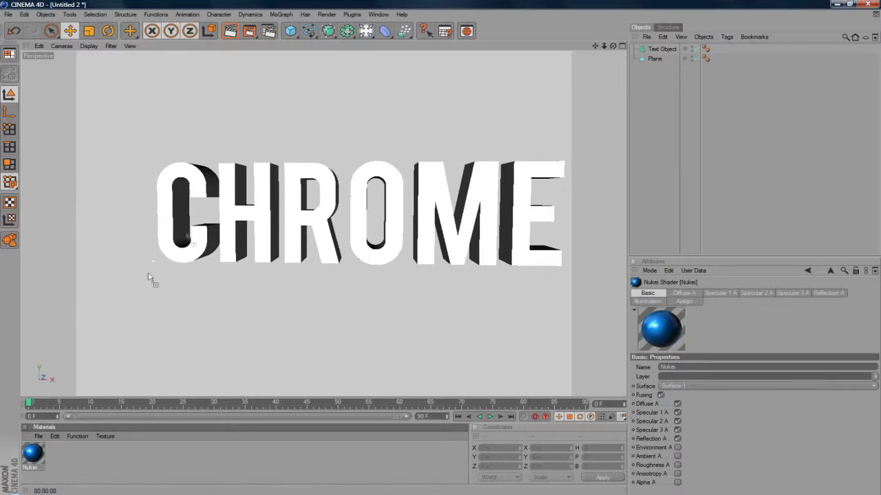
{"action": "left_click_drag", "start_coordinate": [199, 234], "coordinate": [203, 247]}
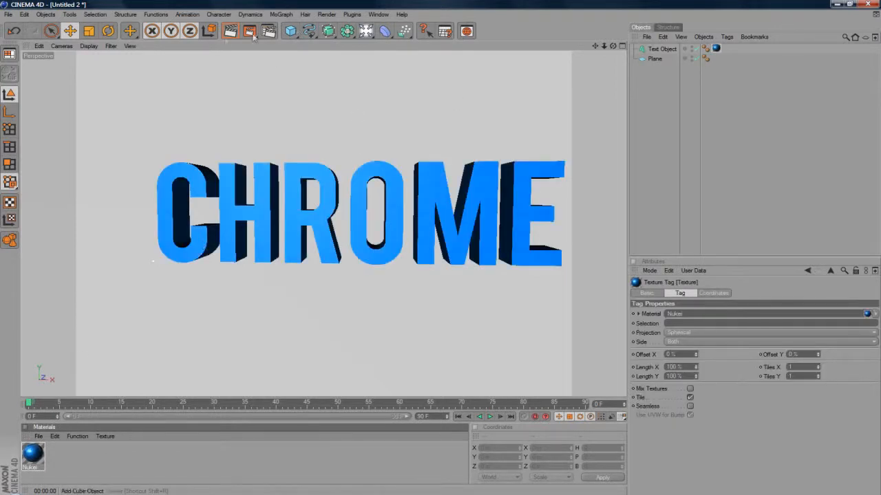
Set the Nukei material's Diffuse A color to bright green (R 38, G 255, B 0) and render the active view
{"action": "double_click", "coordinate": [28, 446]}
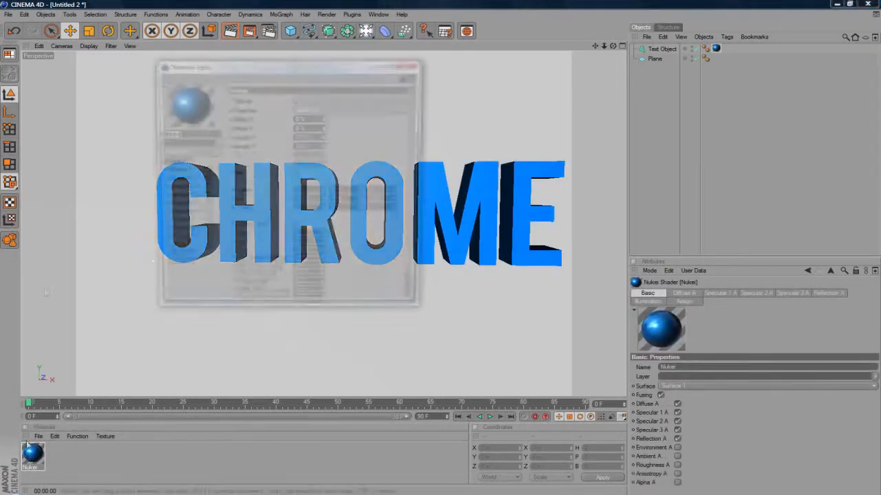
{"action": "left_click", "coordinate": [180, 171]}
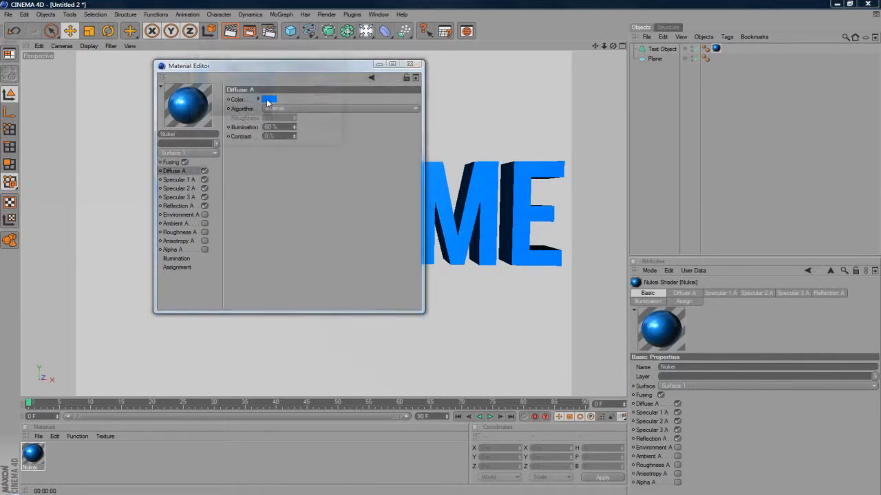
{"action": "left_click", "coordinate": [267, 98]}
{"action": "left_click", "coordinate": [270, 70]}
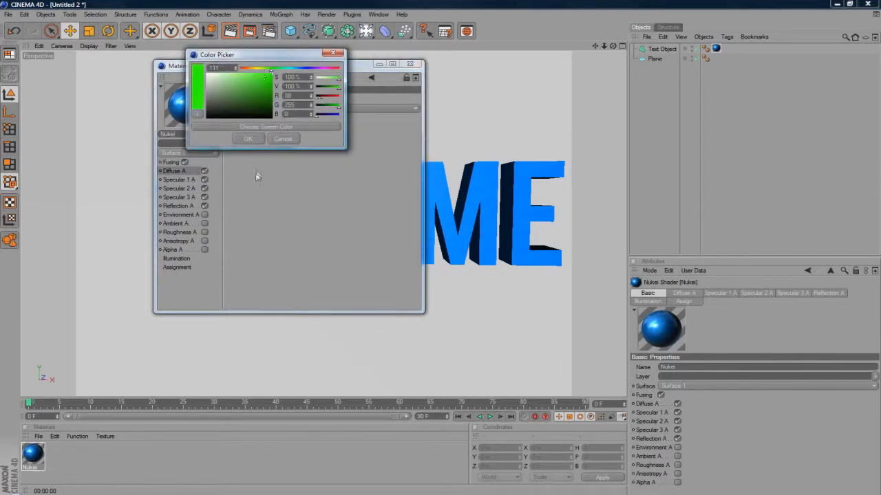
{"action": "left_click", "coordinate": [248, 139]}
{"action": "left_click", "coordinate": [410, 65]}
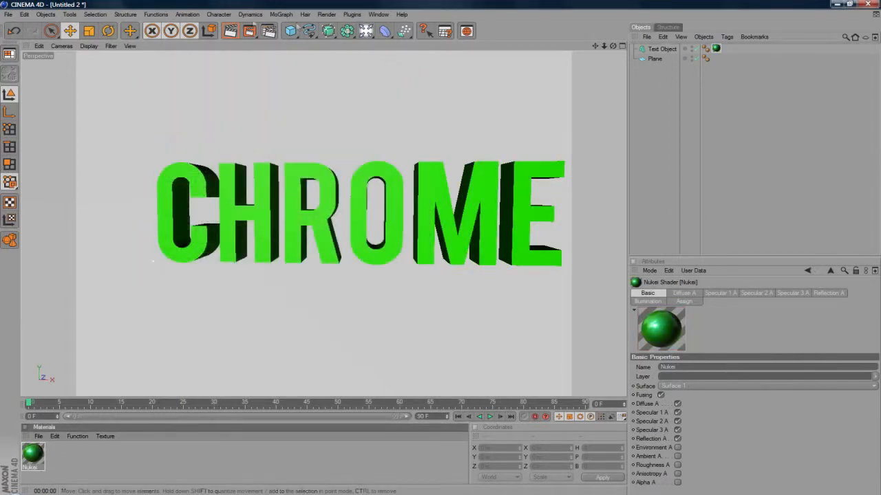
{"action": "left_click", "coordinate": [231, 31]}
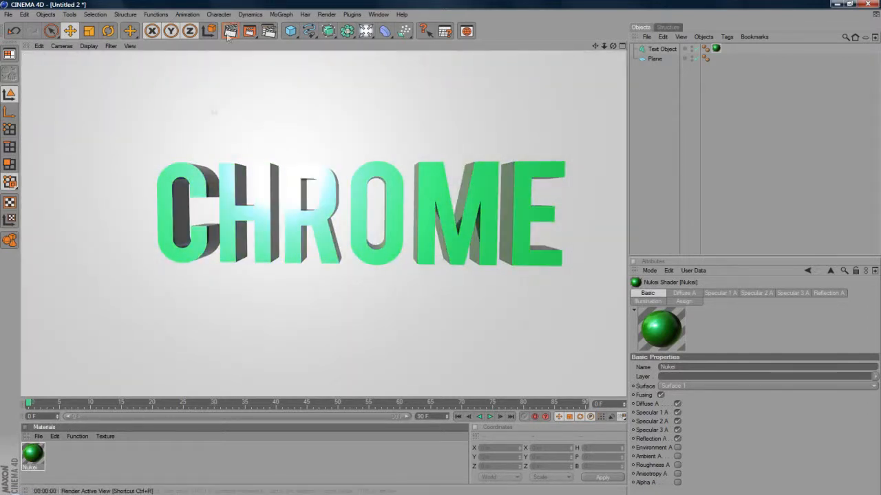
Change the Nukei material's color from green to bright blue and render the active view
{"action": "left_click", "coordinate": [29, 459]}
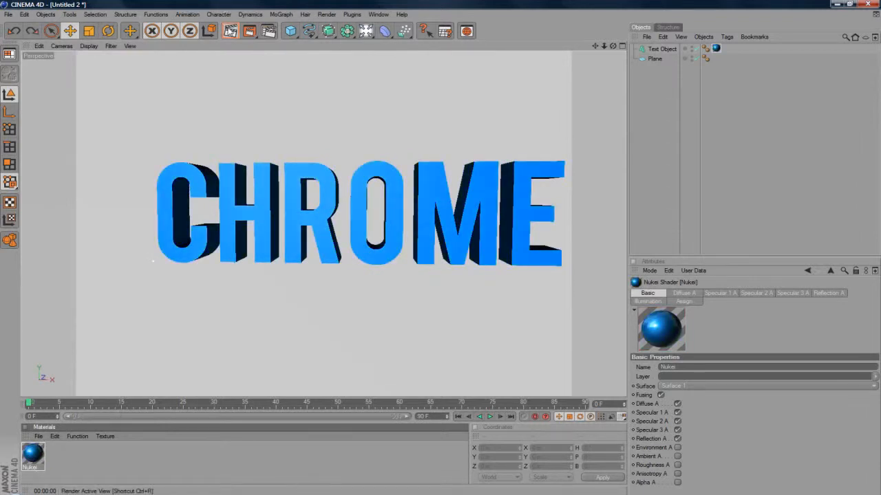
{"action": "left_click", "coordinate": [230, 30]}
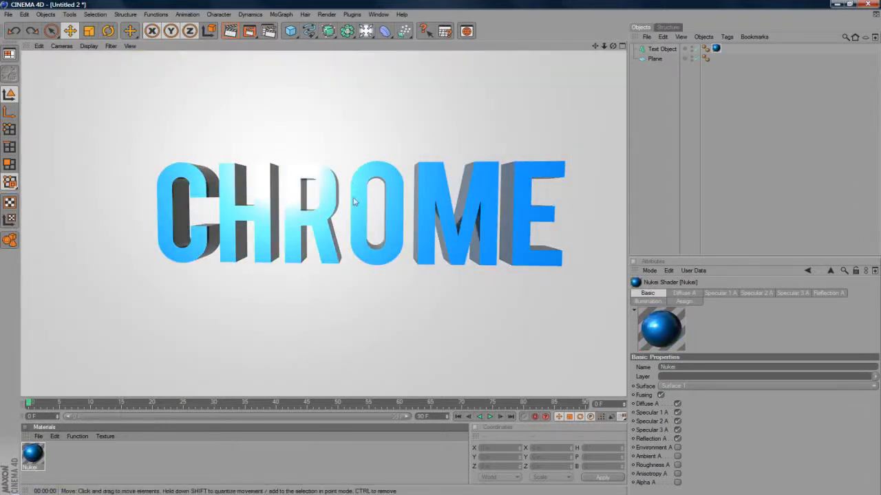
{"action": "left_click_drag", "start_coordinate": [613, 46], "coordinate": [611, 46]}
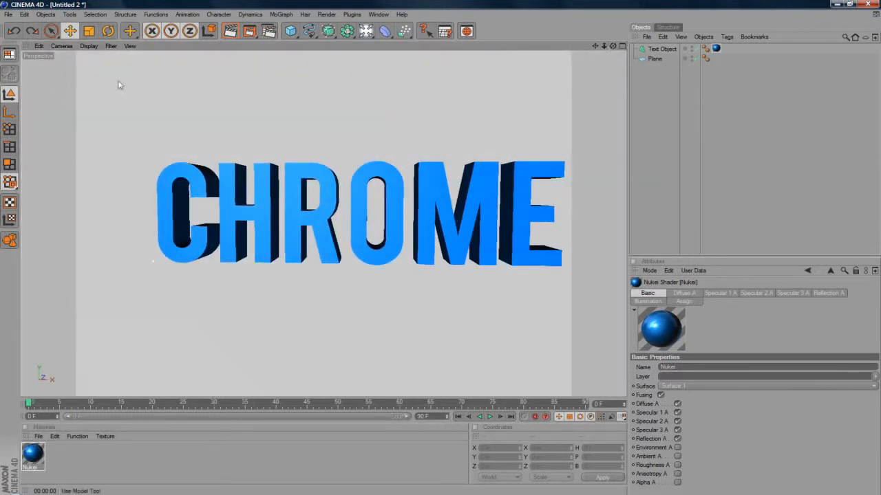
Make the CHROME text object editable and rotate the whole group to a heading of about -9.2°
{"action": "left_click", "coordinate": [658, 50]}
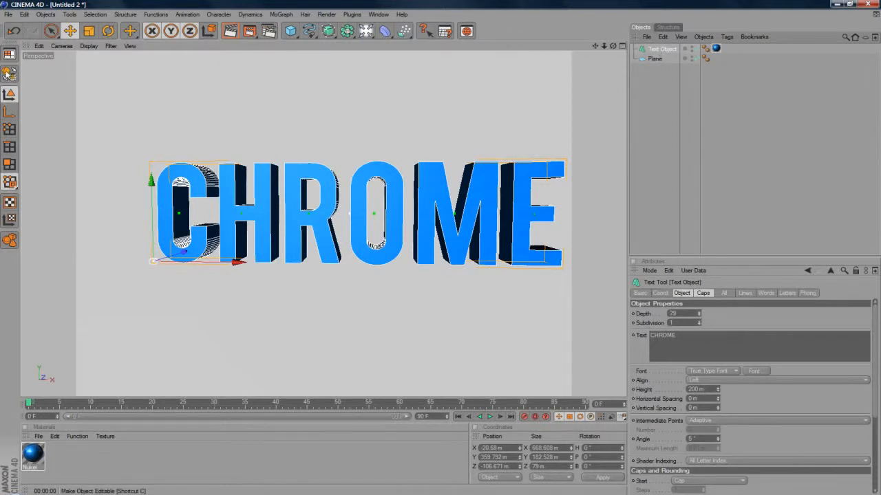
{"action": "left_click", "coordinate": [10, 74]}
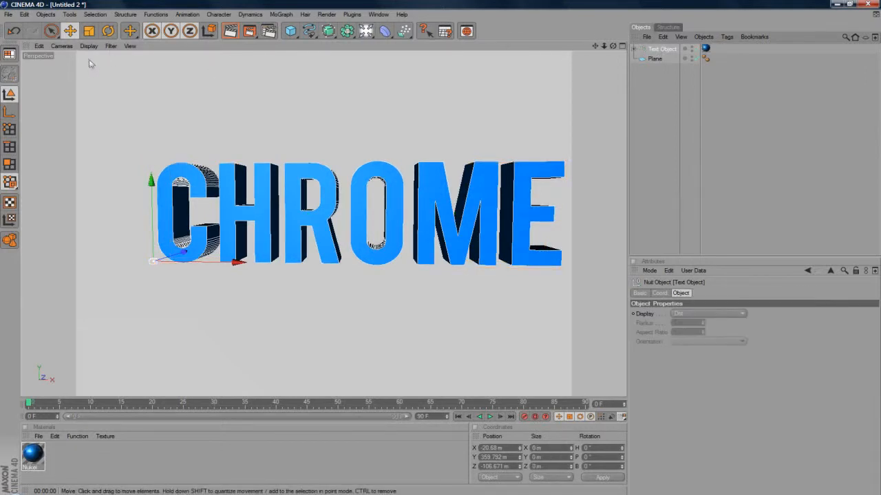
{"action": "left_click", "coordinate": [109, 31]}
{"action": "left_click_drag", "start_coordinate": [153, 281], "coordinate": [134, 271]}
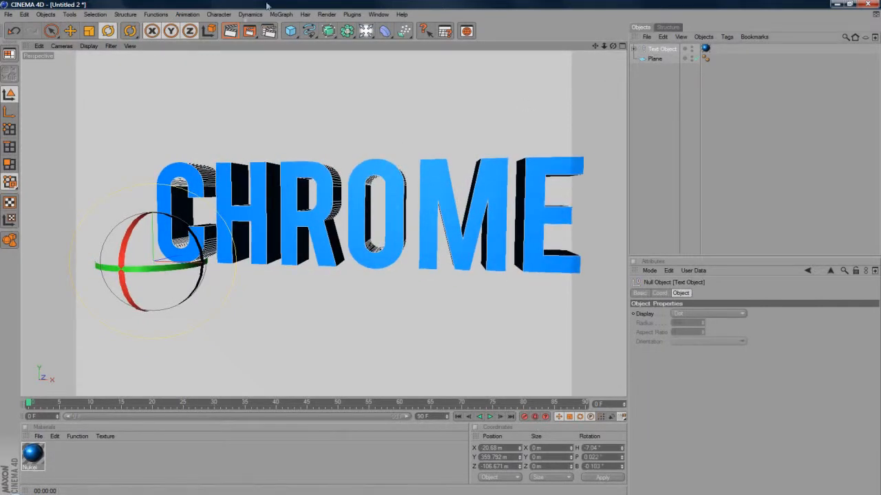
{"action": "left_click", "coordinate": [70, 30]}
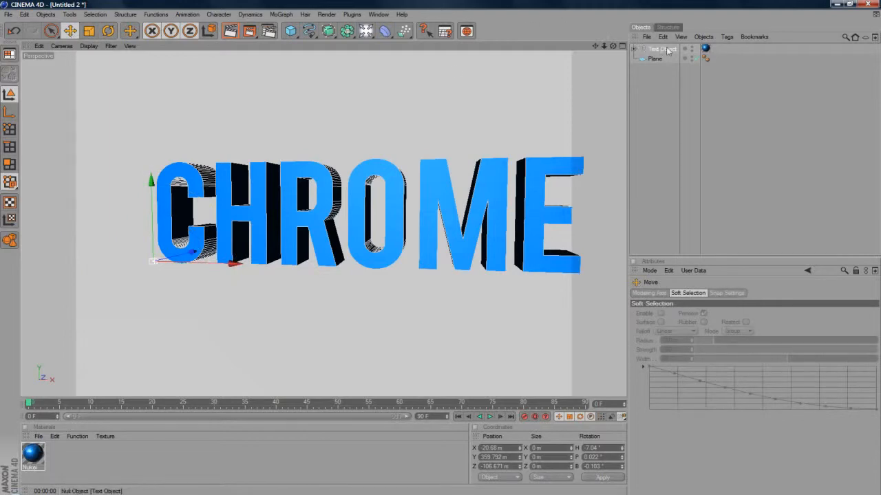
{"action": "left_click", "coordinate": [110, 29]}
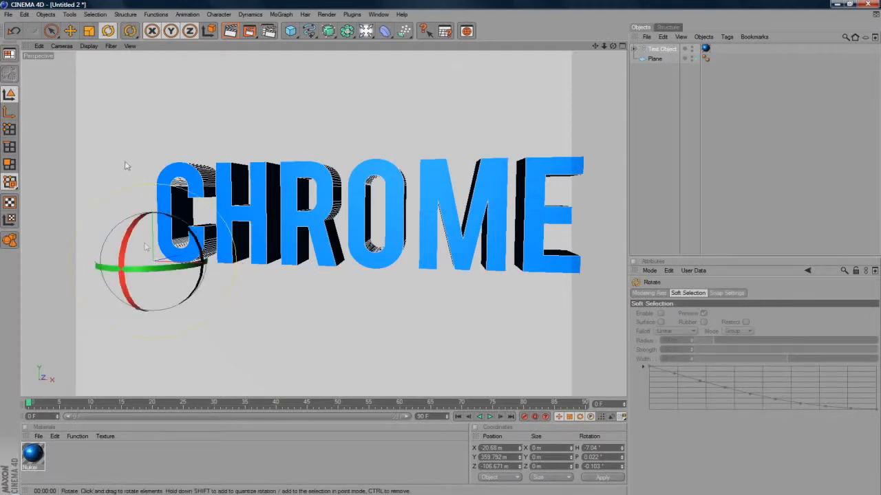
{"action": "left_click_drag", "start_coordinate": [167, 271], "coordinate": [184, 279]}
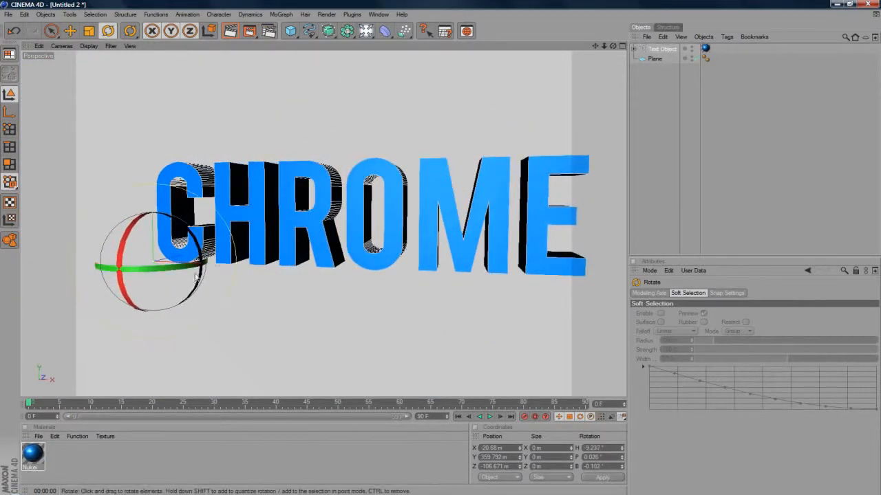
Nudge the letter H slightly and move the letter C to about X -1.8 m, Y 2.7 m, Z -0.3 m
{"action": "left_click", "coordinate": [247, 217]}
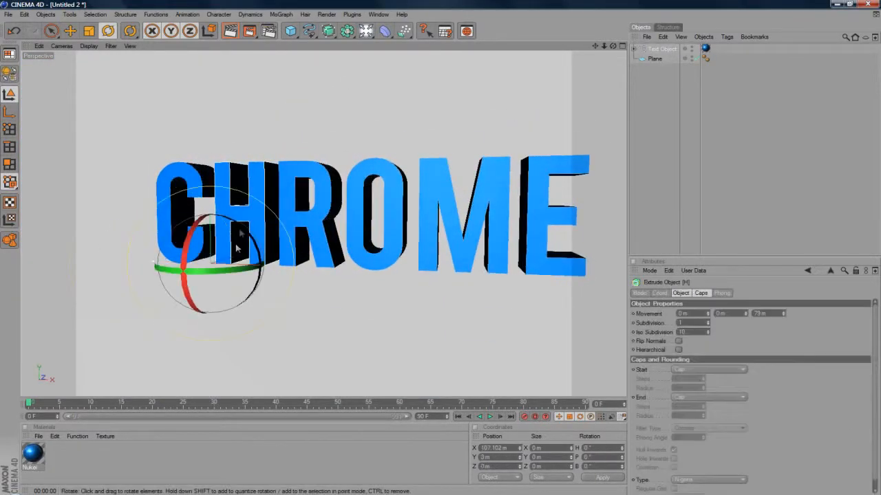
{"action": "left_click", "coordinate": [70, 31]}
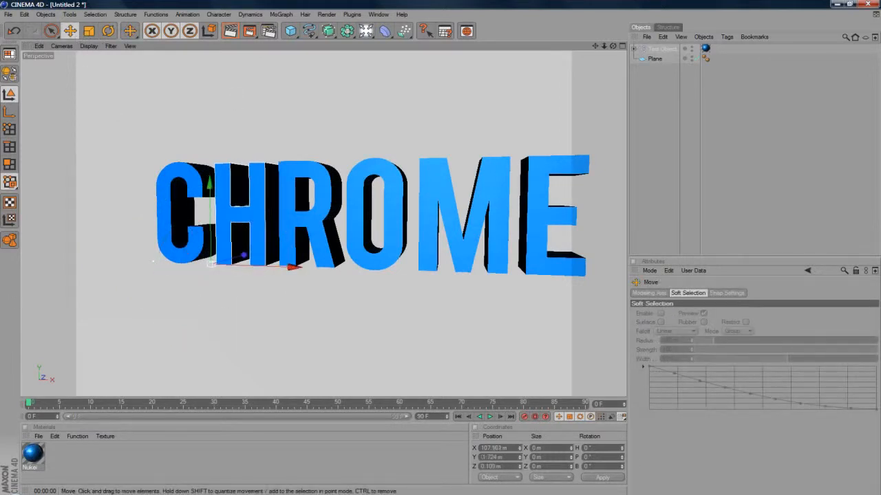
{"action": "left_click", "coordinate": [194, 234]}
{"action": "left_click_drag", "start_coordinate": [219, 234], "coordinate": [217, 233]}
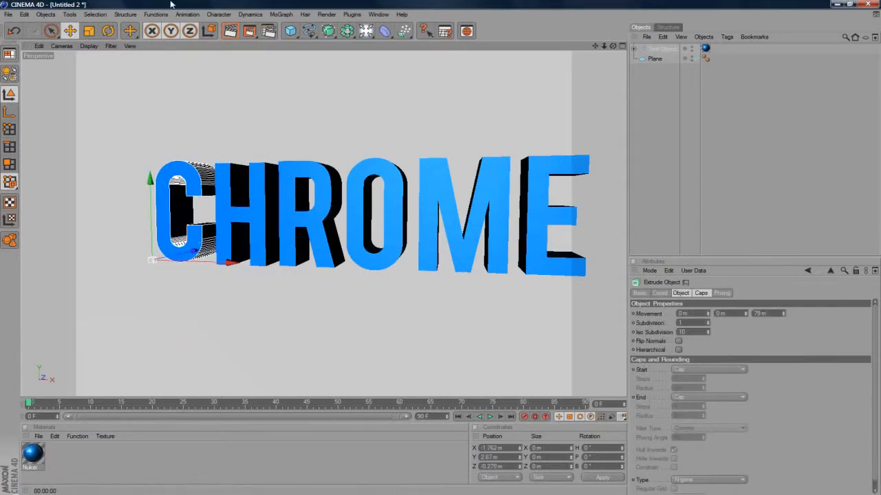
Rotate the letter C to a heading of about 0.35°
{"action": "left_click", "coordinate": [108, 30]}
{"action": "left_click_drag", "start_coordinate": [165, 267], "coordinate": [179, 214]}
{"action": "left_click_drag", "start_coordinate": [613, 47], "coordinate": [608, 47]}
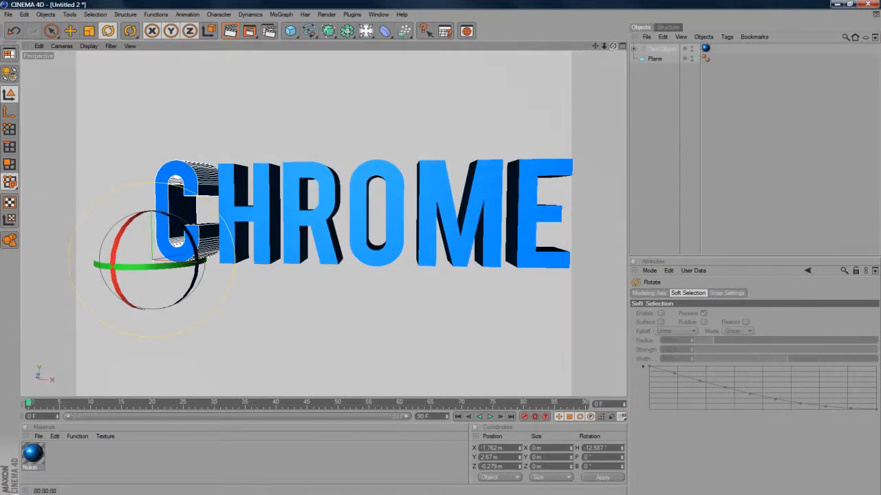
{"action": "left_click_drag", "start_coordinate": [133, 286], "coordinate": [160, 274]}
{"action": "left_click_drag", "start_coordinate": [613, 47], "coordinate": [612, 49]}
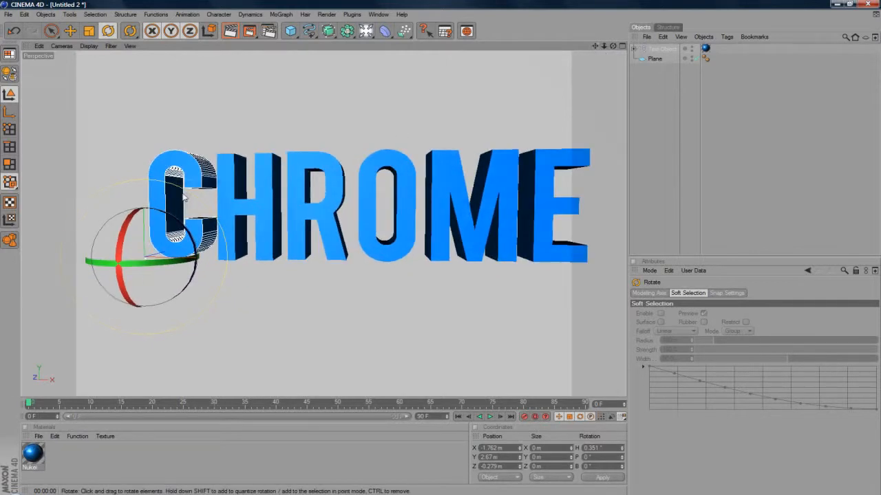
Tilt the letter H so its underside shows, and turn and tilt the letter R so its top shows
{"action": "left_click", "coordinate": [239, 198]}
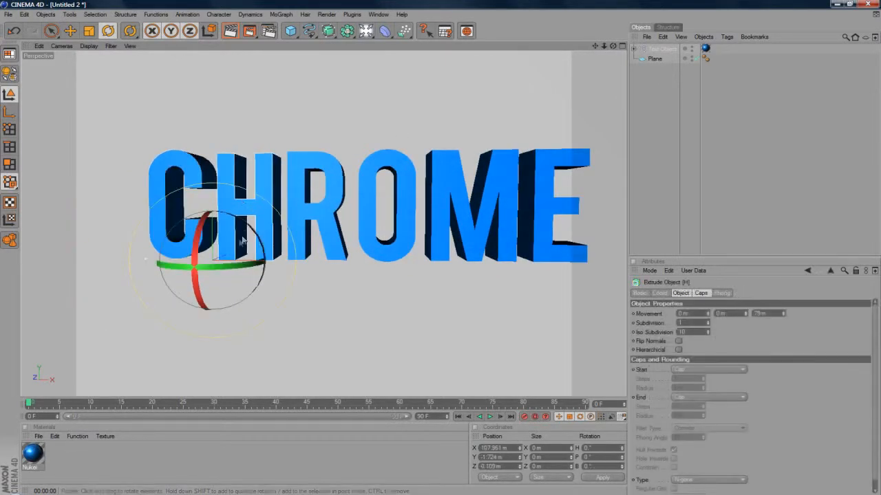
{"action": "left_click_drag", "start_coordinate": [208, 249], "coordinate": [232, 232]}
{"action": "left_click", "coordinate": [293, 226]}
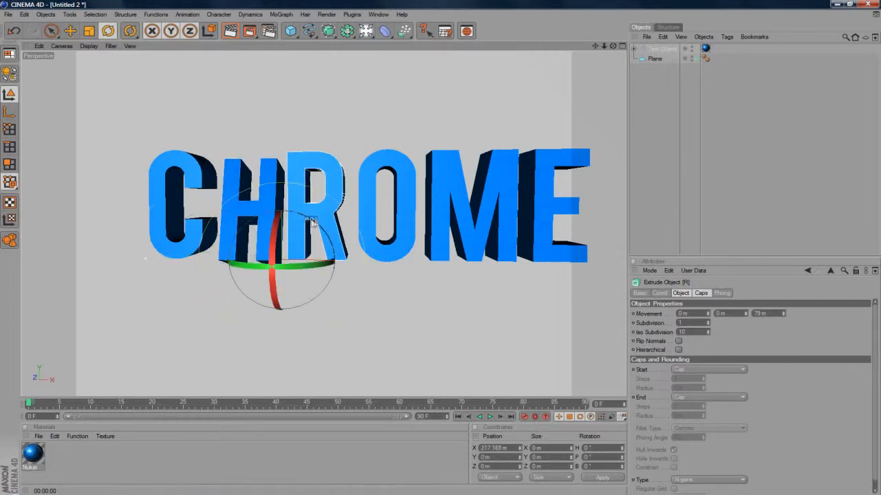
{"action": "left_click", "coordinate": [330, 189]}
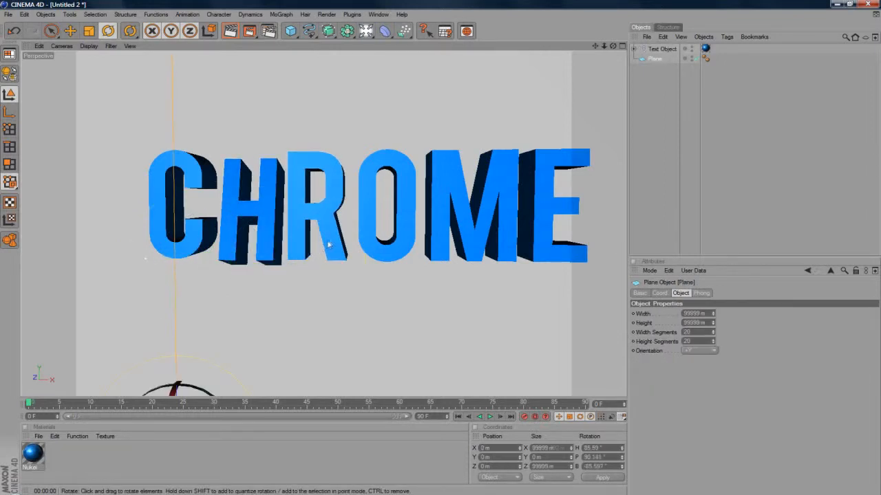
{"action": "left_click", "coordinate": [330, 211]}
{"action": "left_click", "coordinate": [656, 49]}
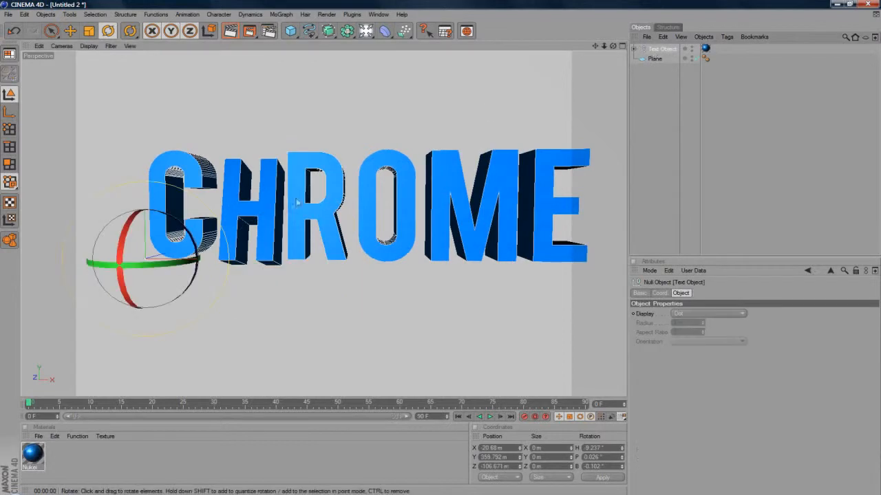
{"action": "left_click", "coordinate": [294, 213]}
{"action": "left_click_drag", "start_coordinate": [294, 268], "coordinate": [283, 270]}
{"action": "left_click_drag", "start_coordinate": [273, 215], "coordinate": [268, 226]}
Turn the letter O around its vertical axis so it faces a different direction than its neighbours
{"action": "left_click", "coordinate": [379, 187]}
{"action": "left_click", "coordinate": [369, 186]}
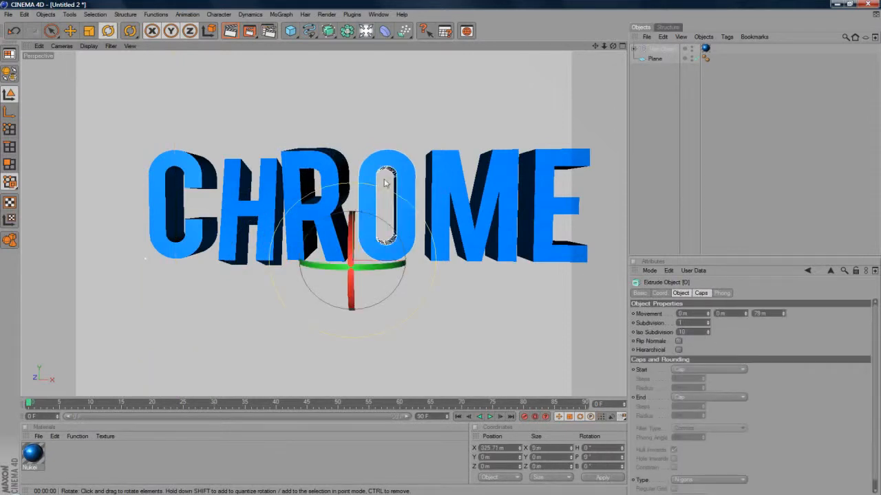
{"action": "left_click_drag", "start_coordinate": [358, 264], "coordinate": [390, 268]}
Turn the letter M to a heading of about -19° with a tilt, and move it against the O at X about 404 m
{"action": "left_click", "coordinate": [462, 221]}
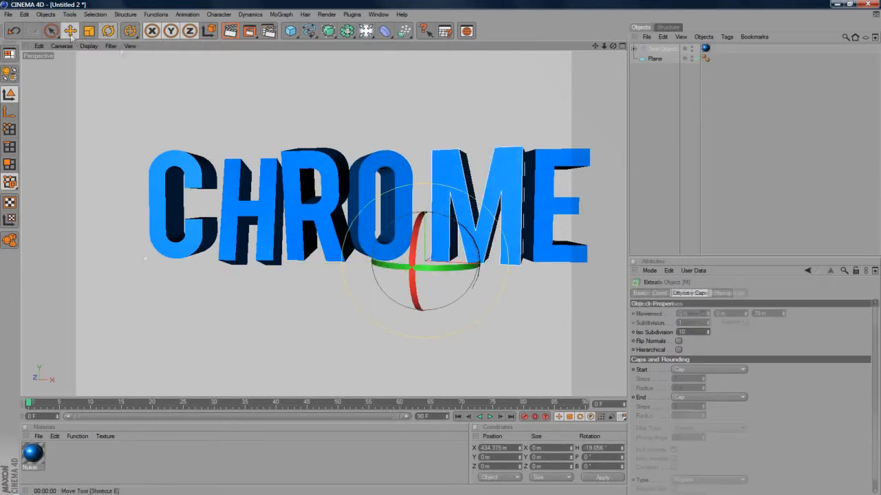
{"action": "key", "text": "e"}
{"action": "left_click_drag", "start_coordinate": [523, 268], "coordinate": [497, 263]}
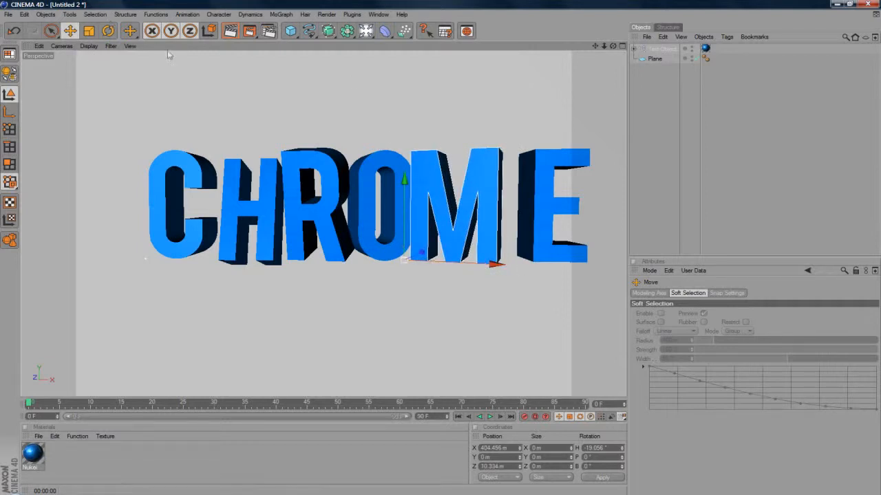
{"action": "left_click", "coordinate": [108, 32]}
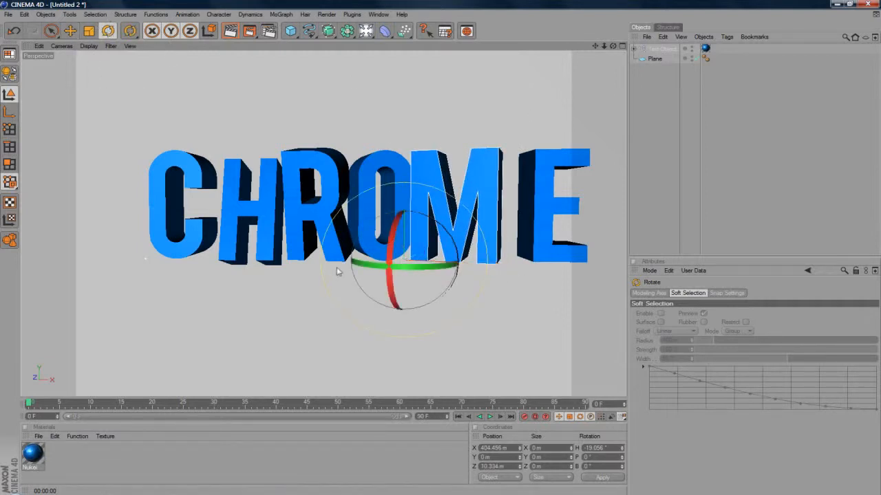
{"action": "left_click_drag", "start_coordinate": [397, 222], "coordinate": [394, 242]}
Rotate the letter E to a heading of about 9° and move it closer to the M, to X about 574 m
{"action": "left_click", "coordinate": [554, 205]}
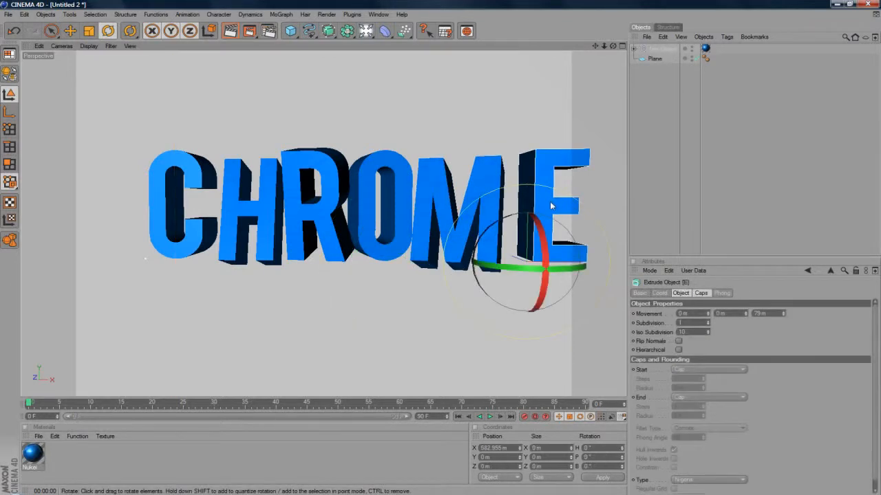
{"action": "mouse_move", "coordinate": [556, 271]}
{"action": "left_mouse_down"}
{"action": "mouse_move", "coordinate": [527, 268]}
{"action": "mouse_move", "coordinate": [555, 269]}
{"action": "left_mouse_up"}
{"action": "key", "text": "e"}
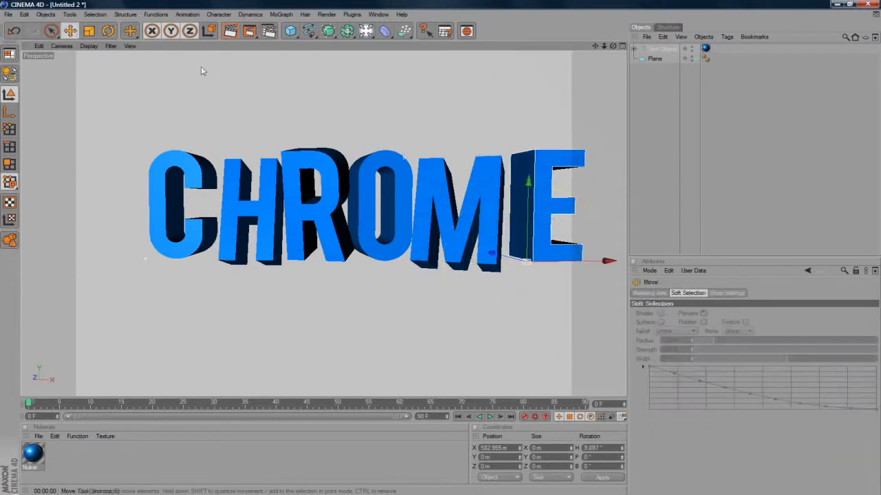
{"action": "left_click_drag", "start_coordinate": [538, 221], "coordinate": [533, 221]}
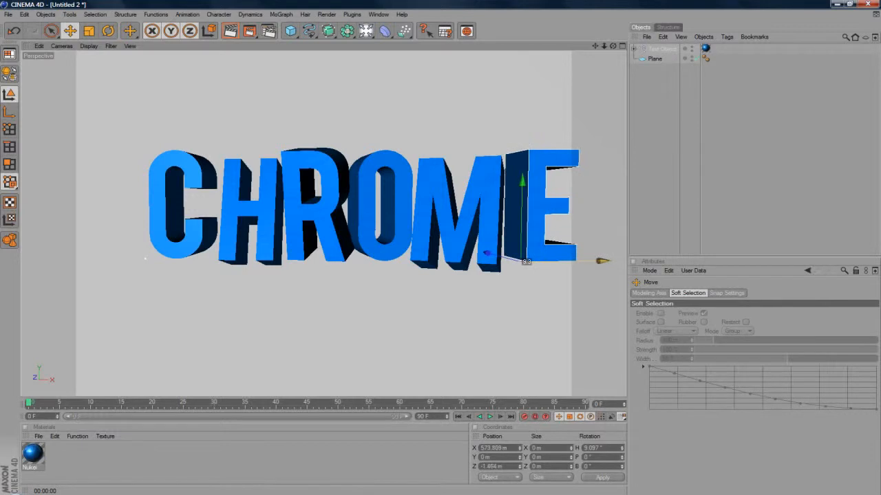
Deselect everything and render the active view to check how the angled letters reflect each other
{"action": "left_click", "coordinate": [720, 170]}
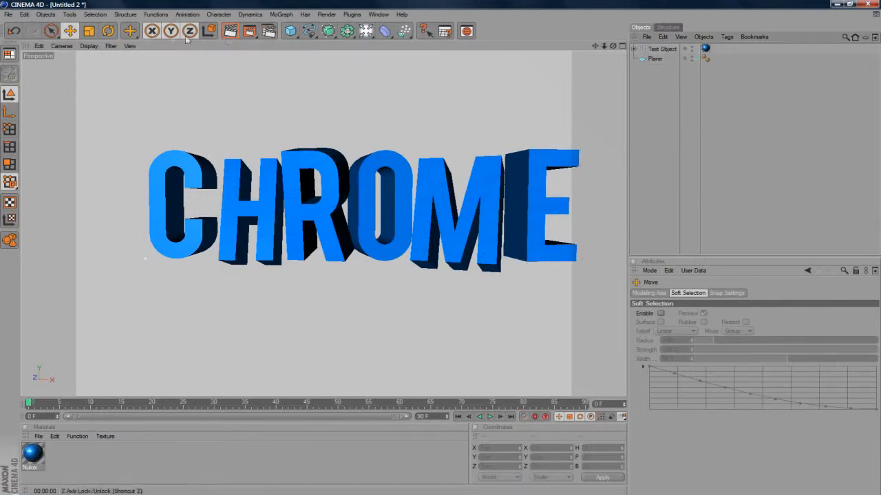
{"action": "left_click", "coordinate": [231, 30]}
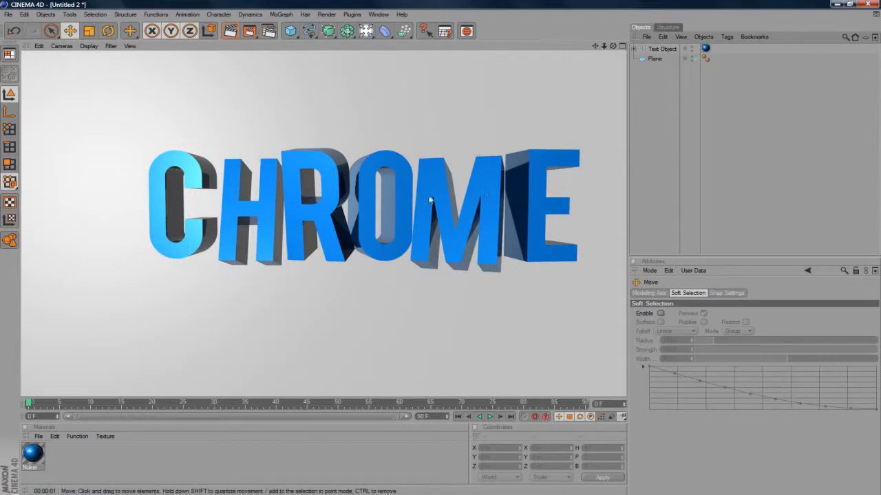
Create a standard material with a bright blue color (R 0, G 148, B 255) and apply it to the CHROME text
{"action": "double_click", "coordinate": [32, 460]}
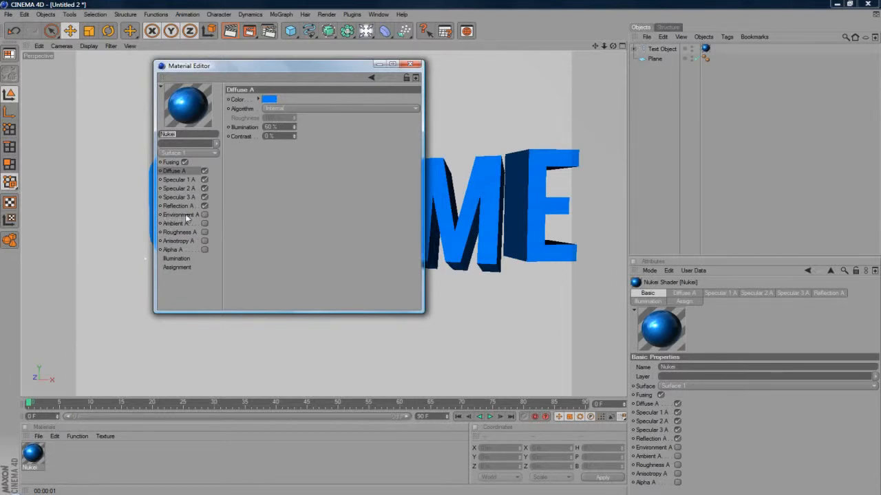
{"action": "left_click", "coordinate": [411, 64]}
{"action": "double_click", "coordinate": [63, 459]}
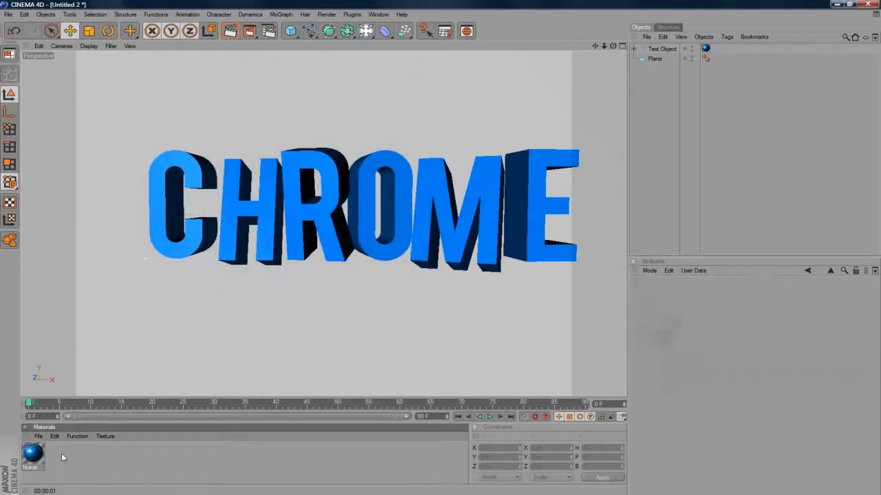
{"action": "double_click", "coordinate": [34, 456]}
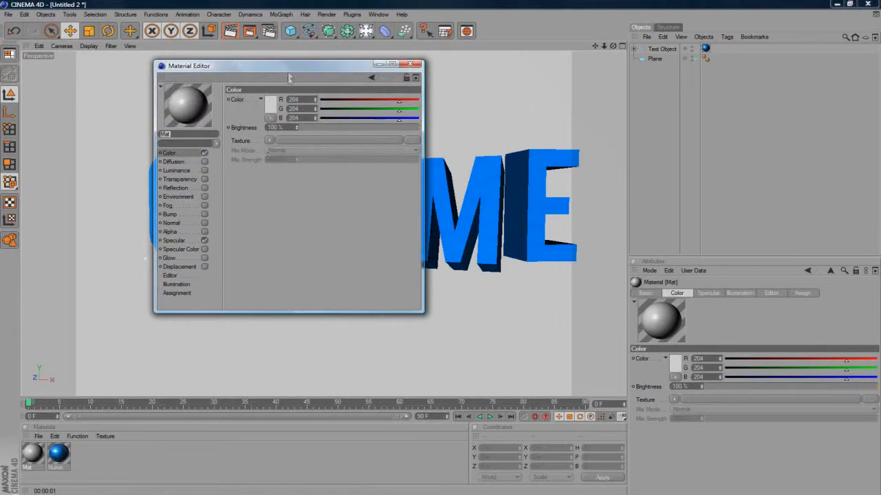
{"action": "left_click", "coordinate": [273, 103]}
{"action": "mouse_move", "coordinate": [270, 75]}
{"action": "left_mouse_down"}
{"action": "mouse_move", "coordinate": [303, 74]}
{"action": "mouse_move", "coordinate": [288, 74]}
{"action": "left_mouse_up"}
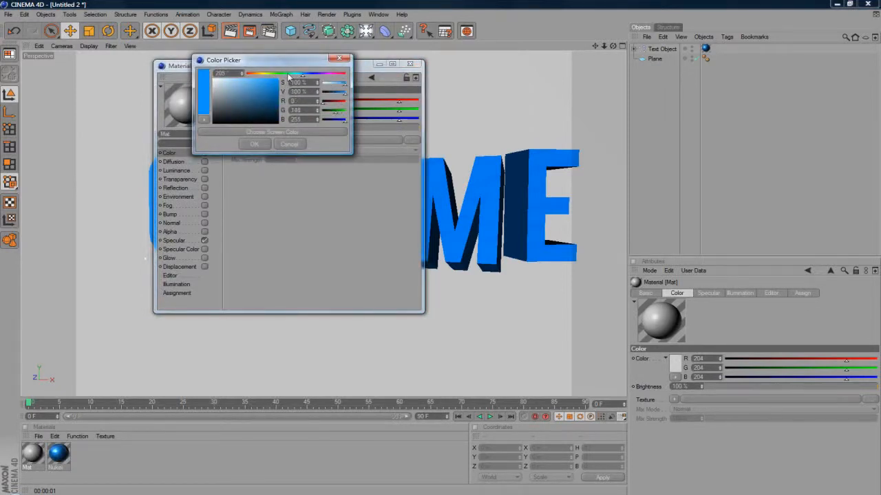
{"action": "left_click", "coordinate": [253, 145]}
{"action": "left_click", "coordinate": [410, 64]}
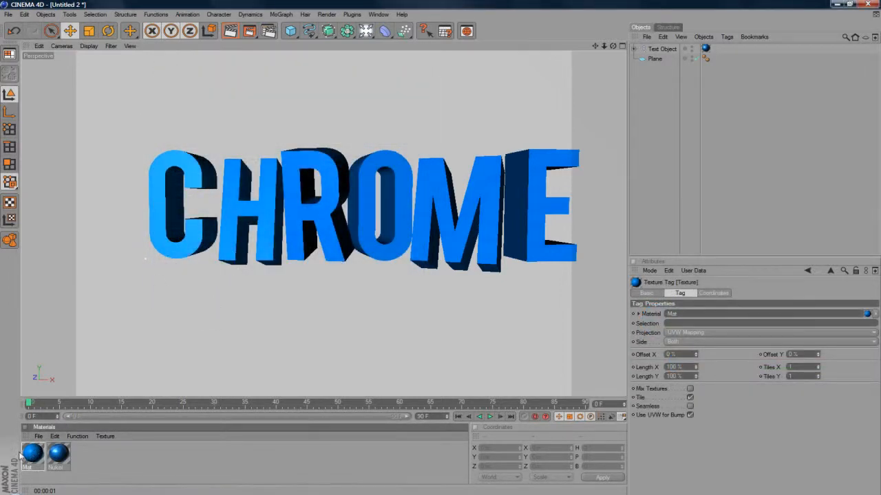
Render the active view with the plain blue material for comparison and reapply the Nukei material to the CHROME text
{"action": "left_click", "coordinate": [231, 31]}
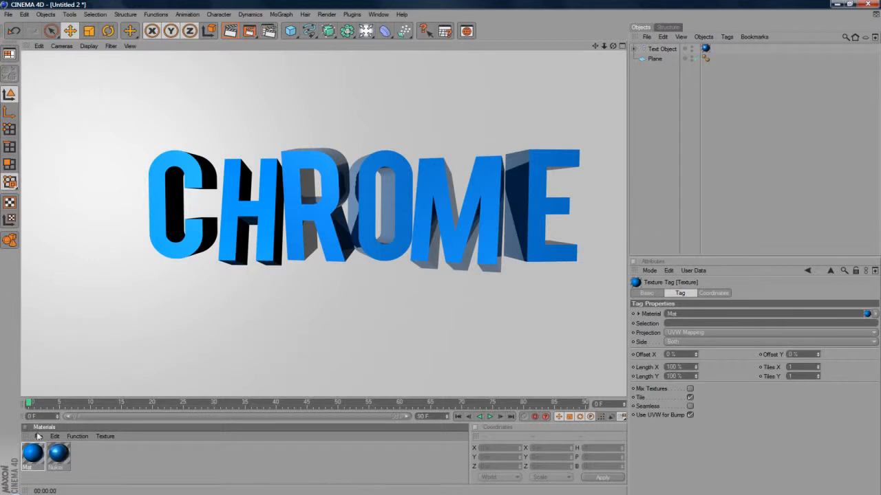
{"action": "left_click_drag", "start_coordinate": [59, 448], "coordinate": [205, 174]}
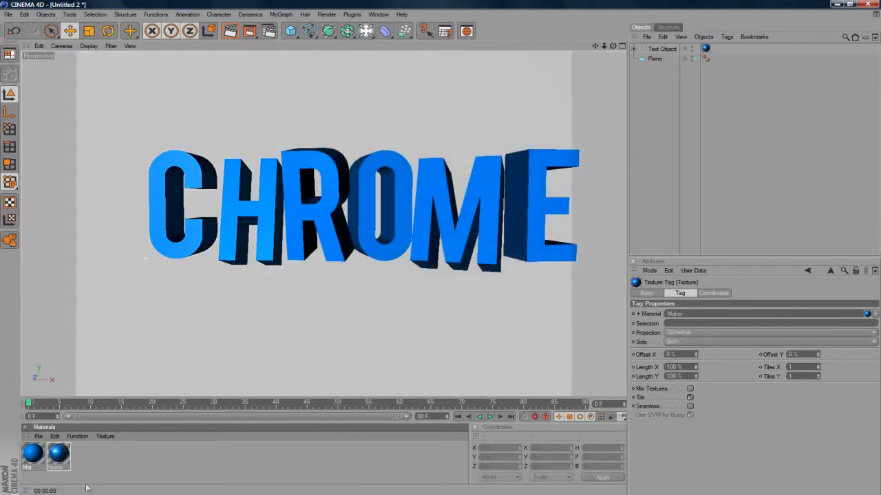
{"action": "left_click_drag", "start_coordinate": [231, 251], "coordinate": [231, 252]}
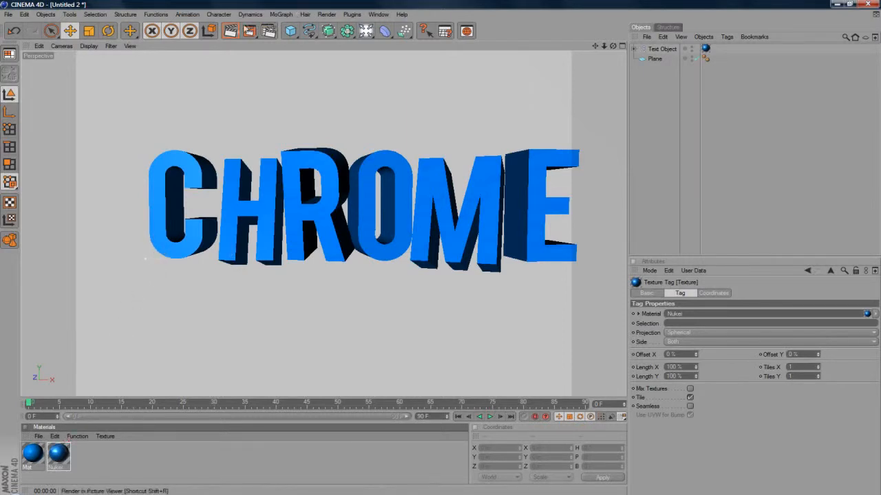
Render the active view with the Nukei text and create a new standard material with a pure white color (R 255, G 255, B 255)
{"action": "left_click", "coordinate": [232, 31]}
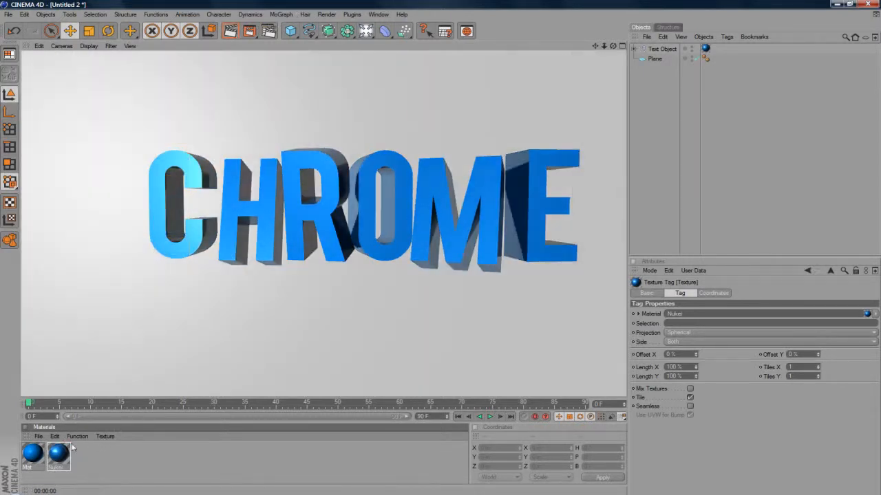
{"action": "double_click", "coordinate": [71, 453]}
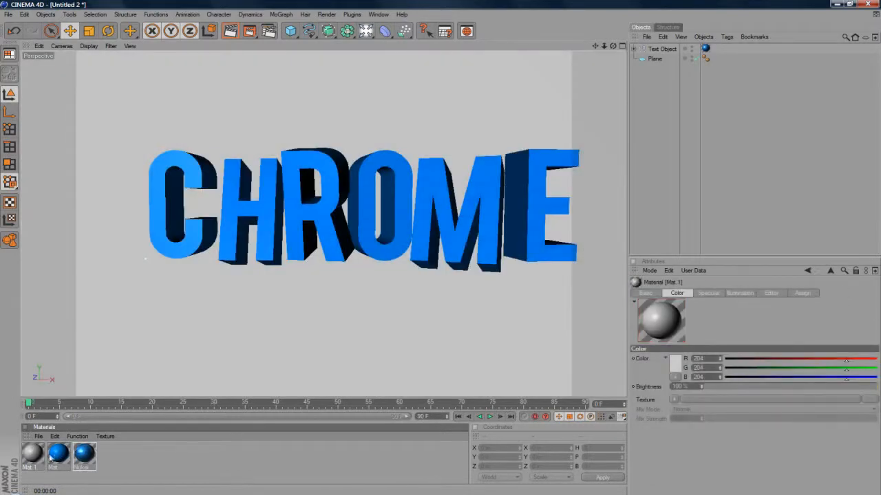
{"action": "double_click", "coordinate": [33, 453]}
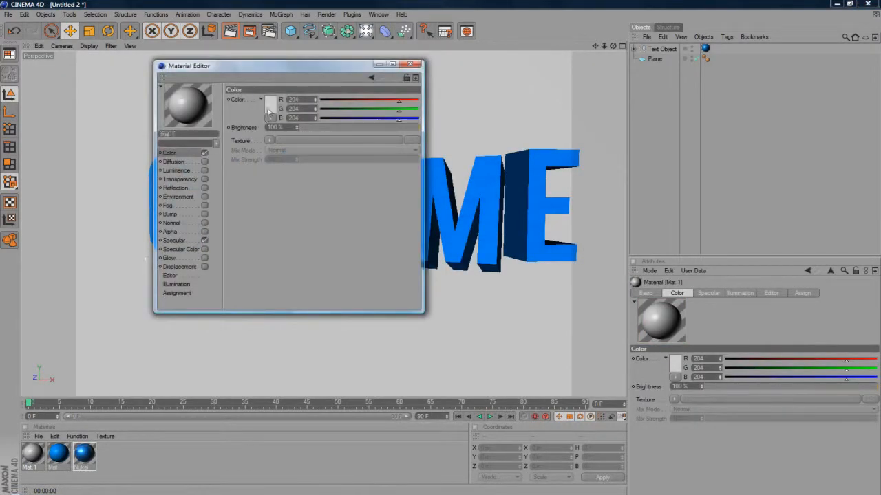
{"action": "left_click", "coordinate": [265, 115]}
{"action": "left_click_drag", "start_coordinate": [265, 115], "coordinate": [184, 80]}
{"action": "left_click", "coordinate": [248, 148]}
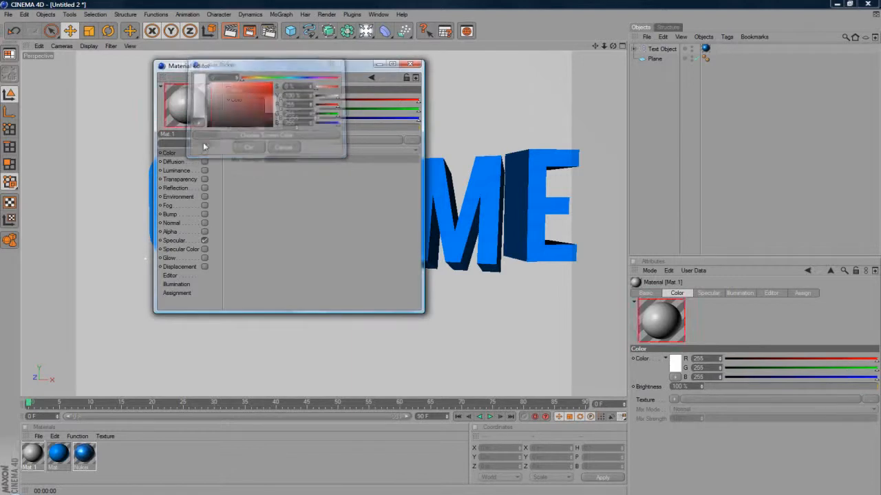
Enable luminance at 62% brightness on the white material, apply it to the backdrop plane and render the active view
{"action": "left_click", "coordinate": [204, 170]}
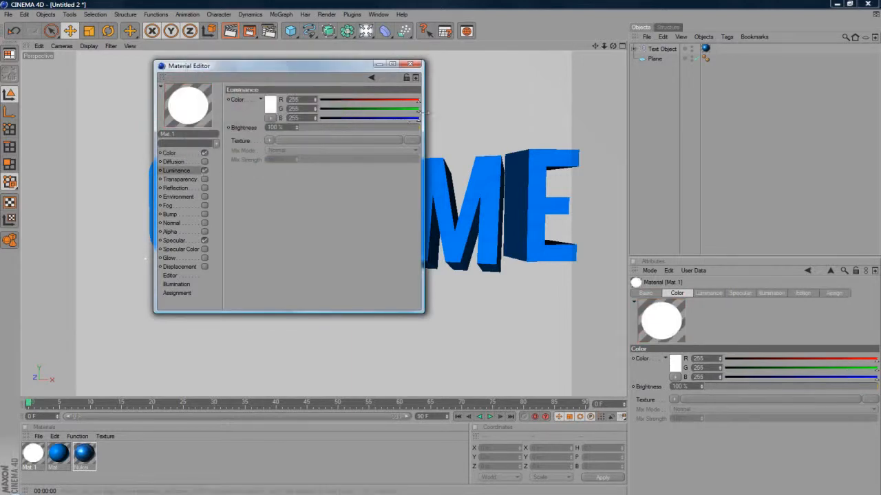
{"action": "left_click_drag", "start_coordinate": [403, 128], "coordinate": [384, 128]}
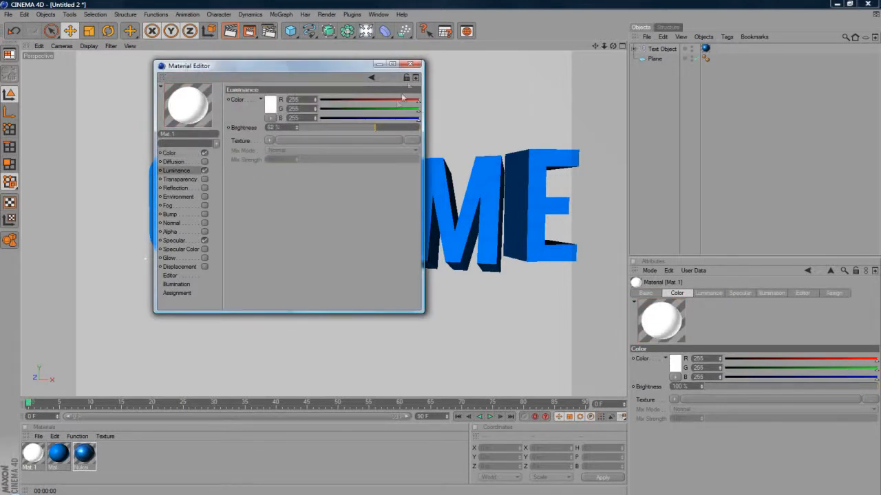
{"action": "left_click", "coordinate": [410, 64]}
{"action": "left_click_drag", "start_coordinate": [29, 459], "coordinate": [133, 290]}
{"action": "left_click", "coordinate": [230, 31]}
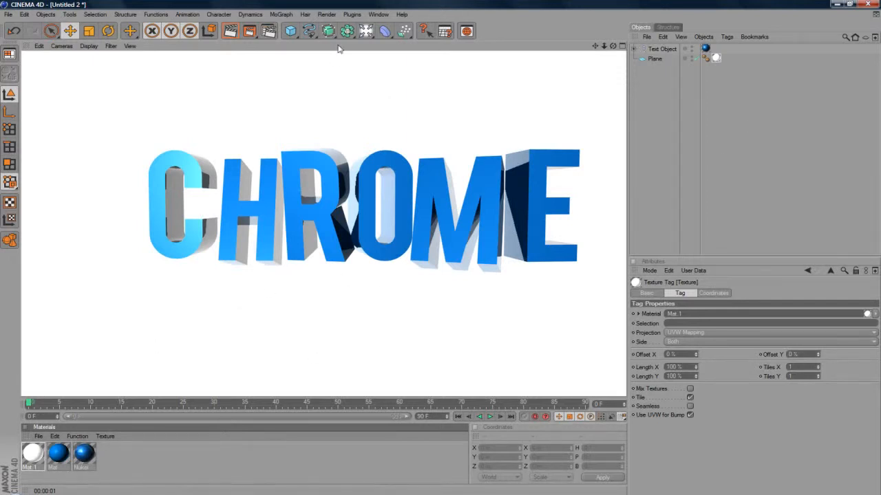
Add an omni light, move it to about X 435 m, Y 452 m, Z -92 m and render the active view
{"action": "left_click", "coordinate": [366, 31]}
{"action": "left_click_drag", "start_coordinate": [177, 347], "coordinate": [178, 123]}
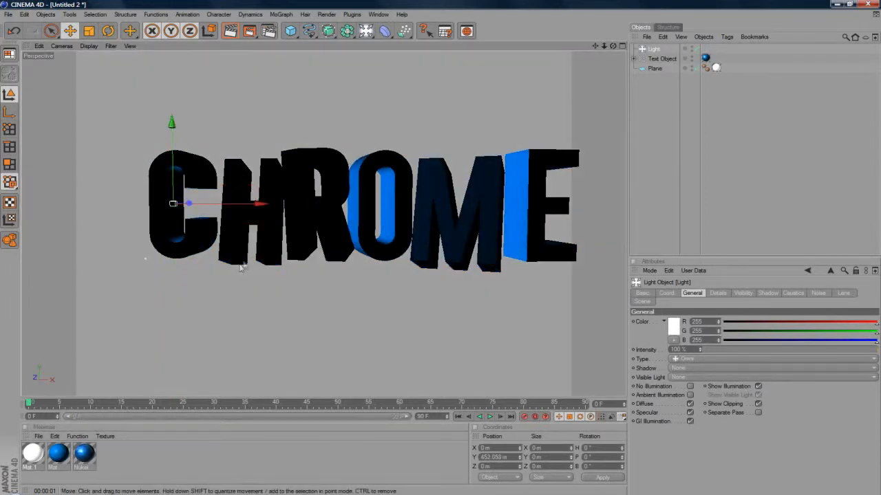
{"action": "left_click_drag", "start_coordinate": [255, 204], "coordinate": [410, 207]}
{"action": "left_click", "coordinate": [230, 31]}
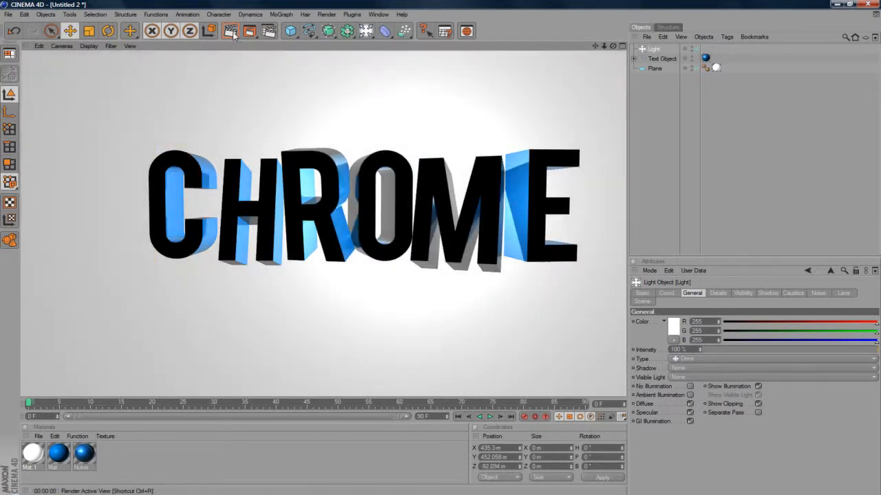
Delete the omni light from the scene
{"action": "left_click", "coordinate": [664, 47]}
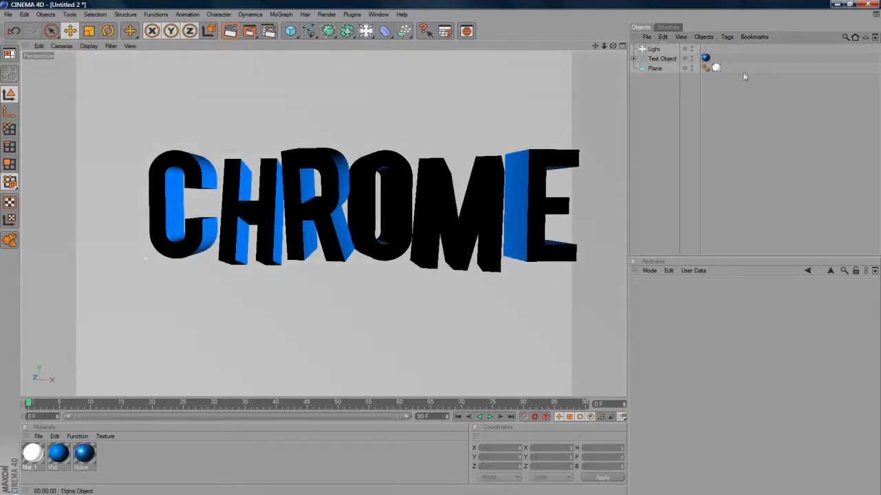
{"action": "left_click", "coordinate": [654, 49]}
{"action": "key", "text": "Delete"}
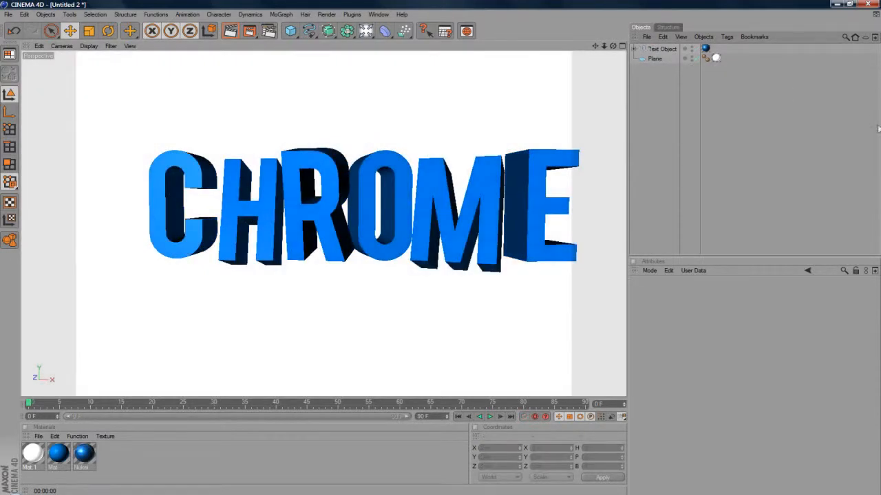
Set the render output size to 1280 x 720 pixels
{"action": "left_click", "coordinate": [326, 14]}
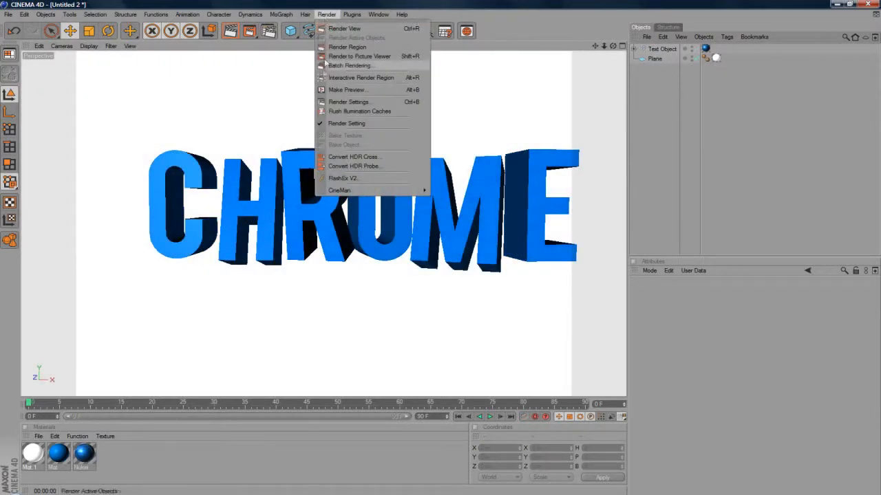
{"action": "left_click", "coordinate": [331, 102]}
{"action": "left_click", "coordinate": [164, 28]}
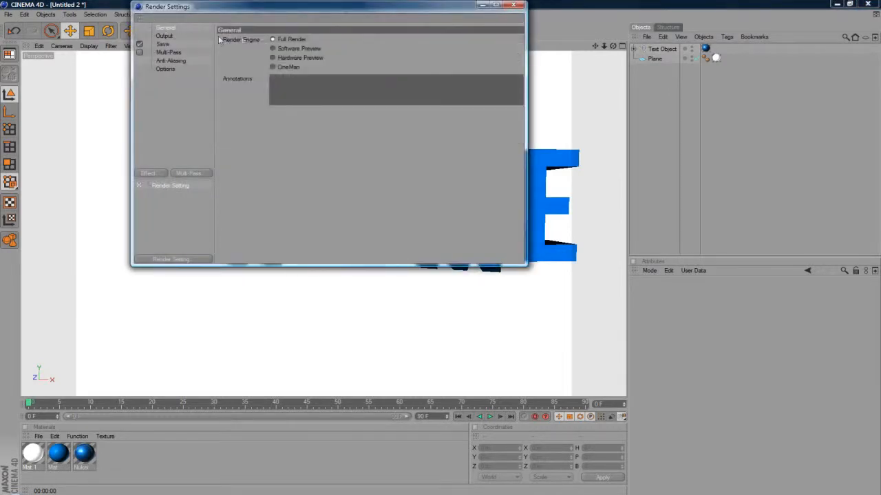
{"action": "left_click", "coordinate": [165, 36]}
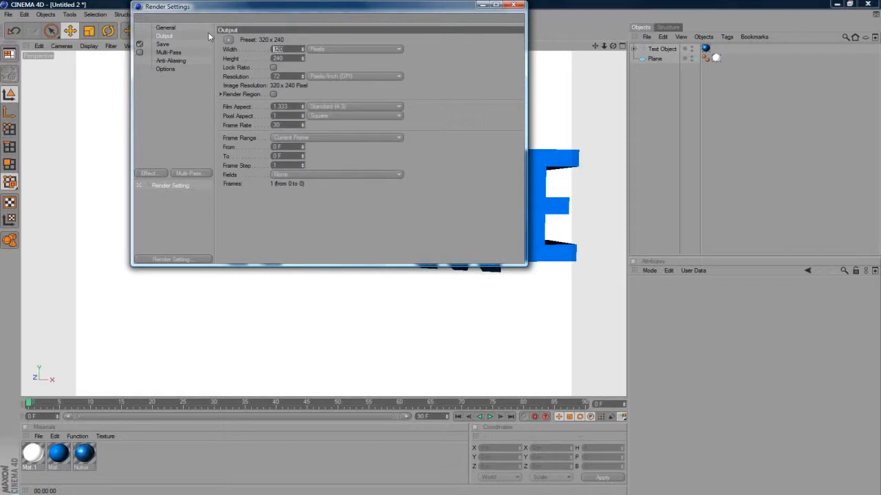
{"action": "type", "text": "1280"}
{"action": "key", "text": "Tab"}
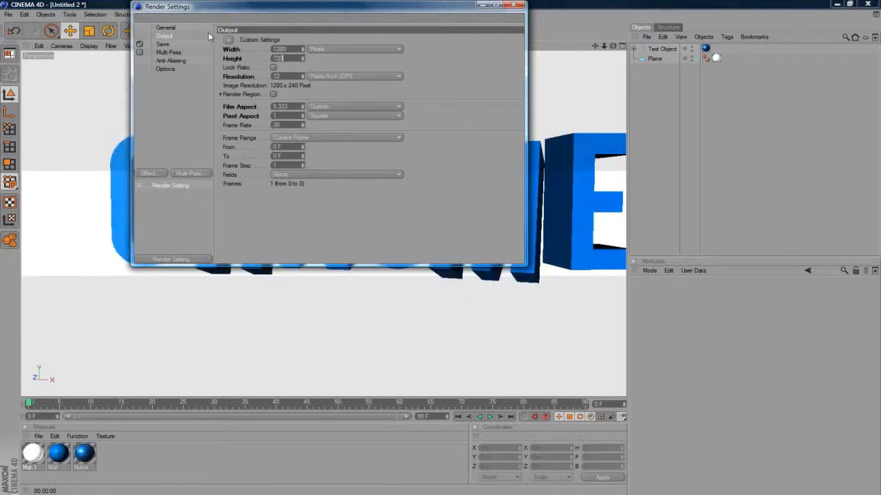
{"action": "type", "text": "720"}
{"action": "key", "text": "Return"}
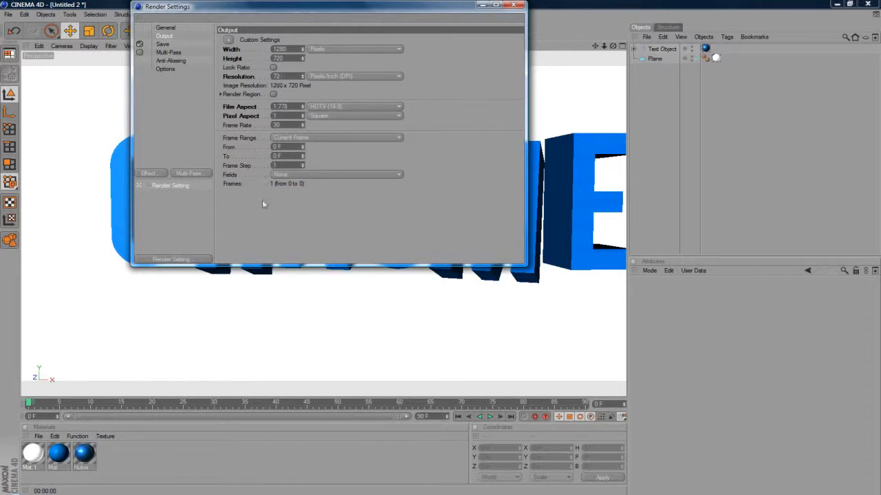
Configure the render to save as a JPEG named TUTORIAL on the desktop and close the render settings
{"action": "left_click", "coordinate": [165, 44]}
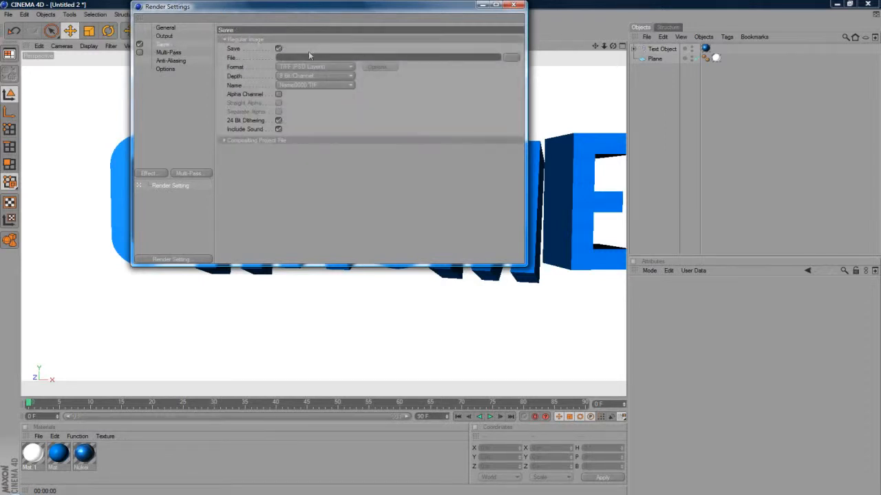
{"action": "left_click", "coordinate": [320, 67]}
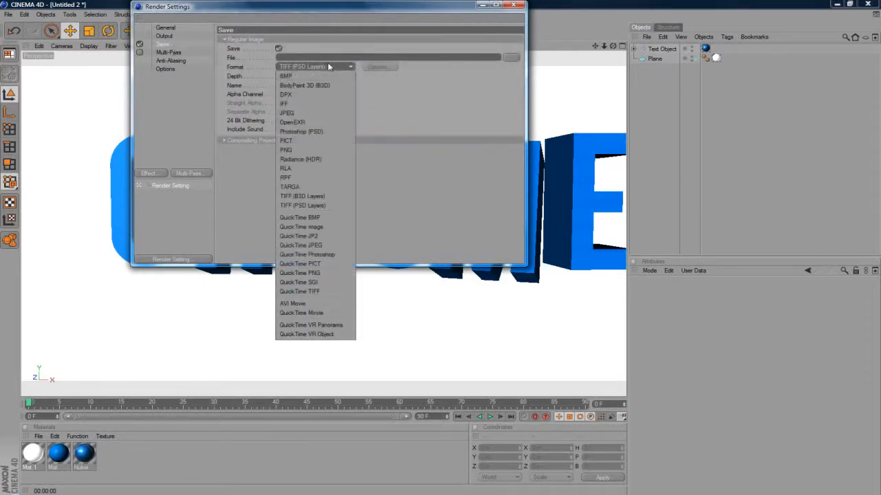
{"action": "left_click", "coordinate": [296, 112]}
{"action": "left_click", "coordinate": [377, 66]}
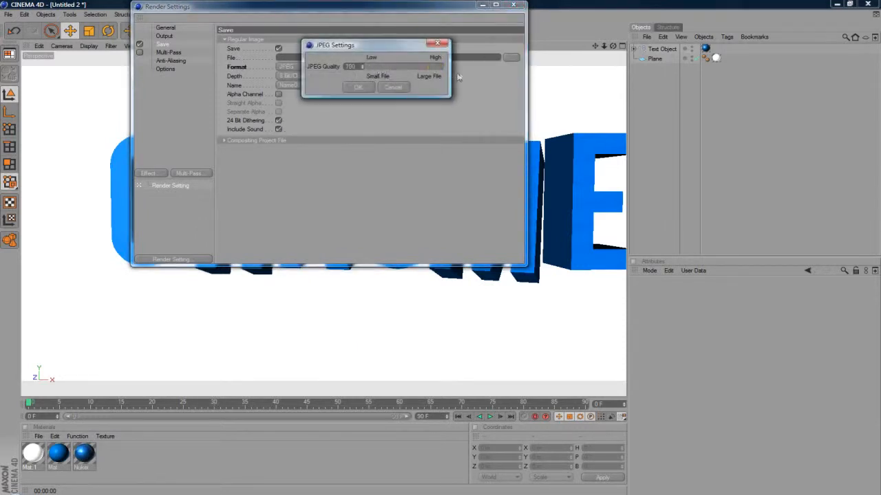
{"action": "left_click", "coordinate": [358, 88]}
{"action": "left_click", "coordinate": [510, 57]}
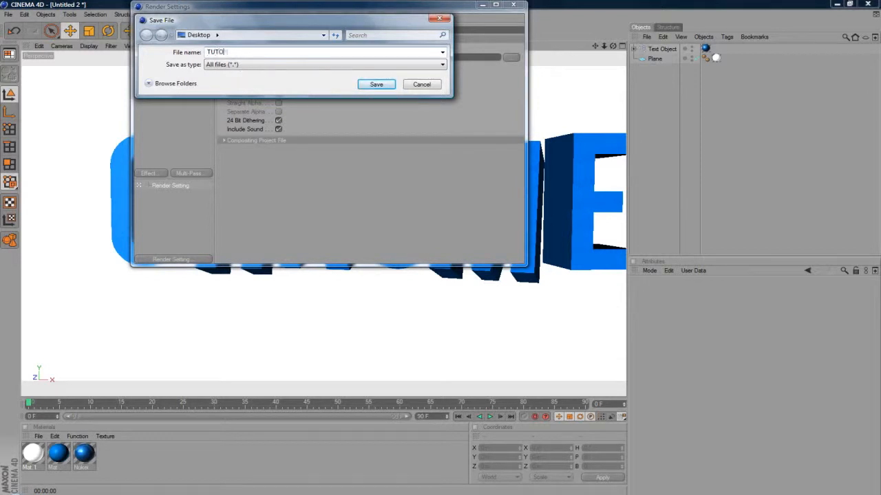
{"action": "left_click", "coordinate": [372, 86]}
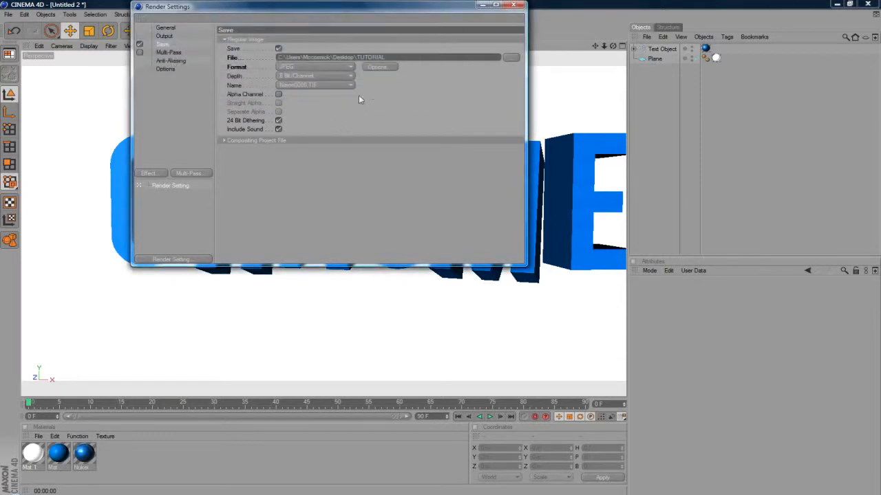
{"action": "left_click", "coordinate": [513, 6]}
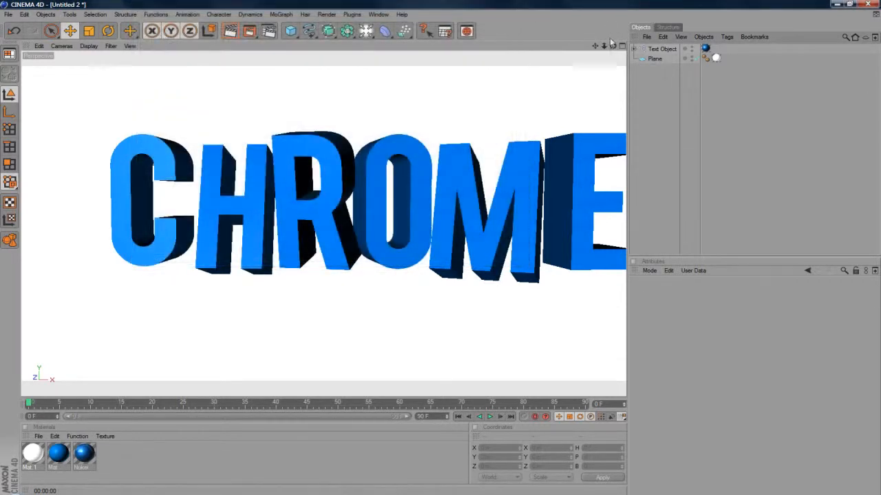
Render the CHROME scene to the Picture Viewer
{"action": "left_click", "coordinate": [249, 32]}
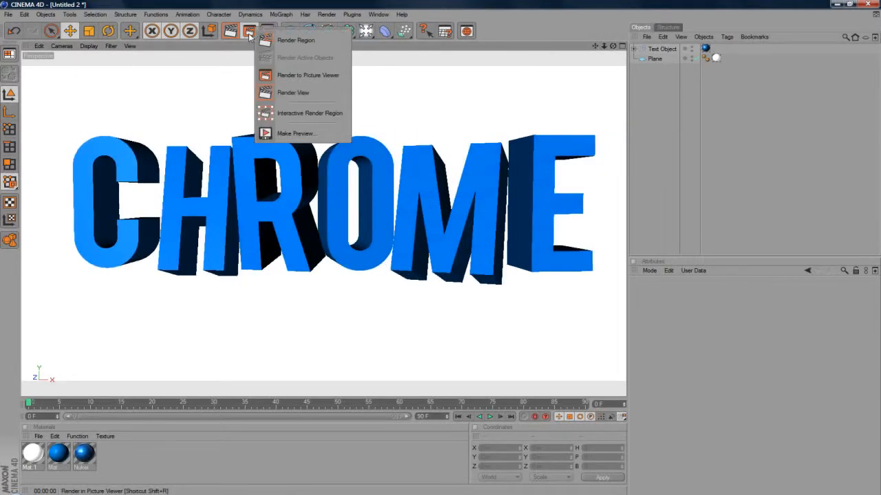
{"action": "left_click", "coordinate": [307, 75]}
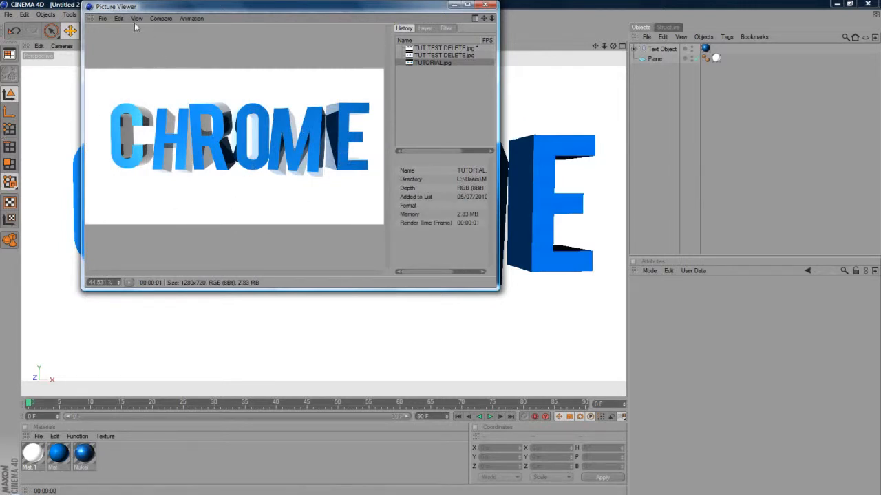
{"action": "left_click", "coordinate": [101, 18]}
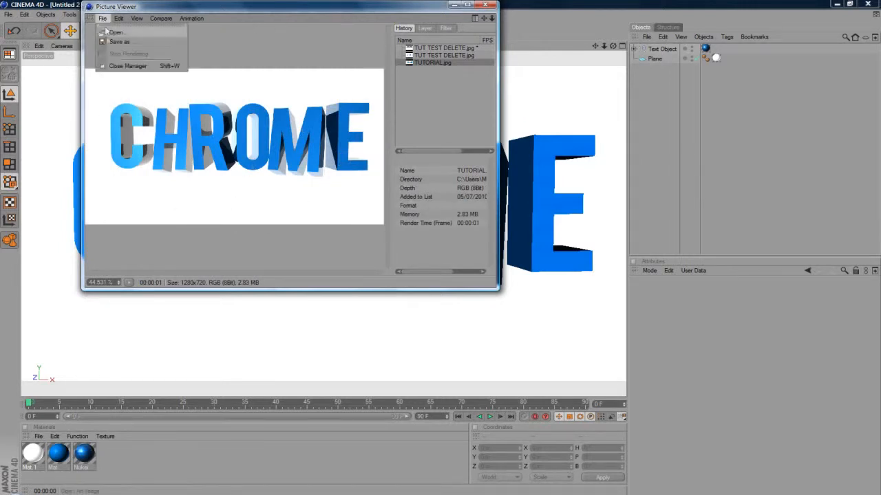
{"action": "left_click", "coordinate": [114, 32]}
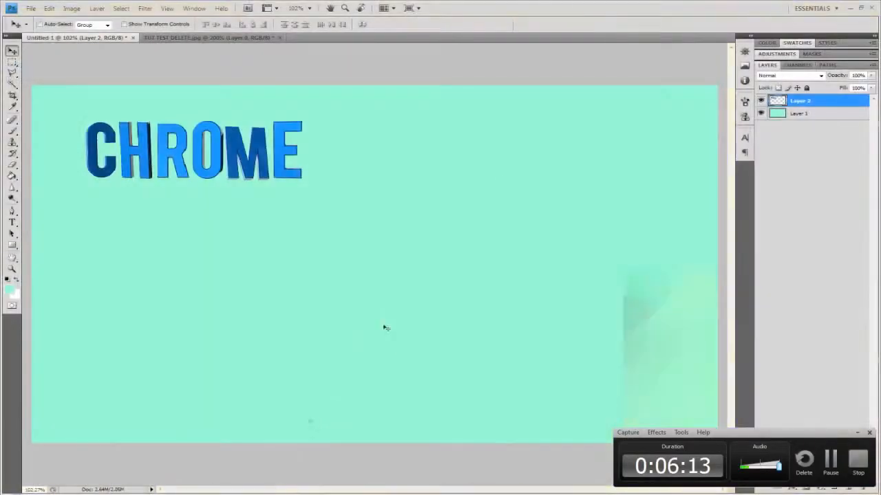
Switch to Photoshop and close the two open documents, Untitled-1 and TUT TEST DELETE.jpg, without saving
{"action": "left_click", "coordinate": [133, 38]}
{"action": "left_click", "coordinate": [444, 192]}
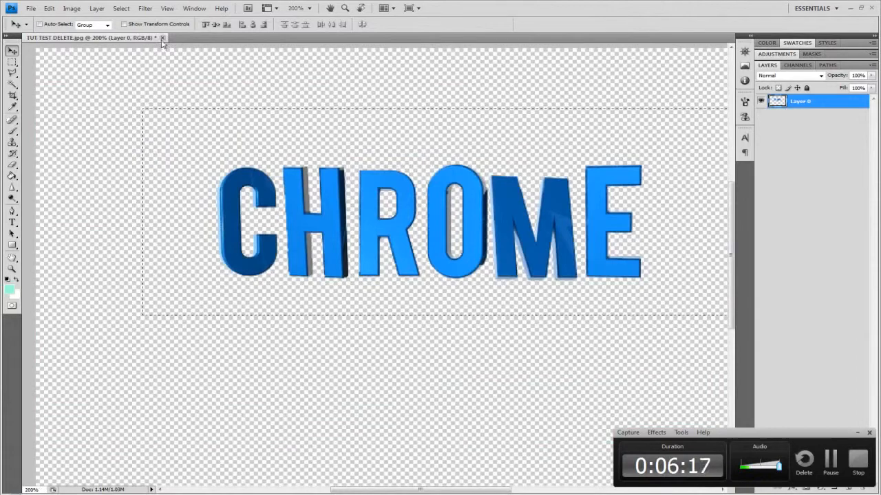
{"action": "left_click", "coordinate": [163, 37]}
{"action": "left_click", "coordinate": [441, 194]}
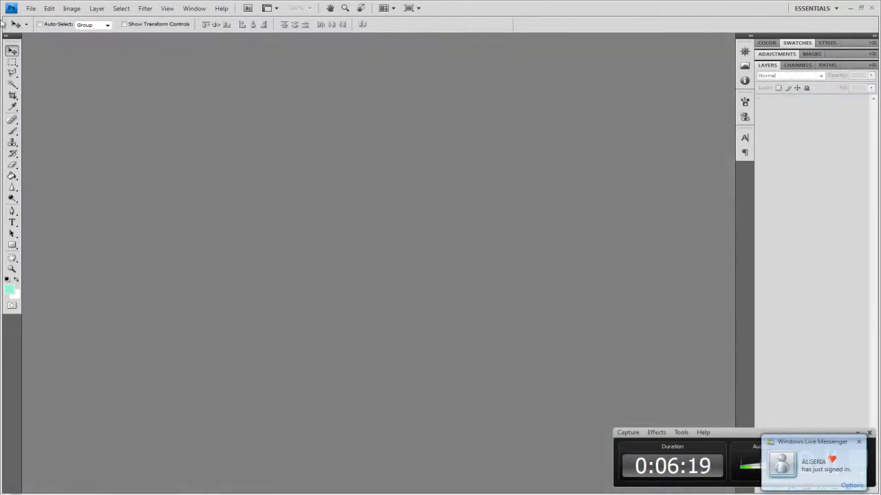
Create a new transparent document of 1280 x 720 pixels
{"action": "left_click", "coordinate": [30, 10]}
{"action": "left_click", "coordinate": [35, 20]}
{"action": "left_click_drag", "start_coordinate": [389, 144], "coordinate": [271, 124]}
{"action": "type", "text": "1280"}
{"action": "key", "text": "Tab"}
{"action": "key", "text": "Tab"}
{"action": "type", "text": "720"}
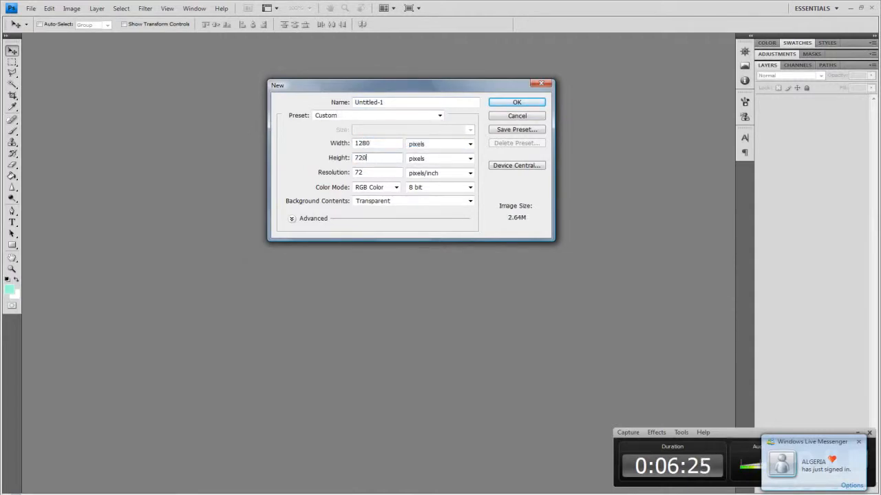
{"action": "key", "text": "Return"}
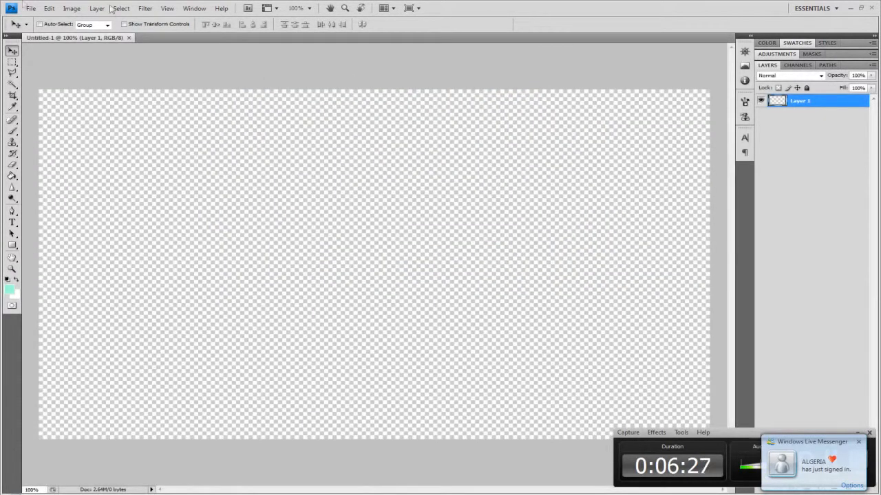
Open the rendered image TUTORIAL from the desktop
{"action": "left_click", "coordinate": [31, 9]}
{"action": "left_click", "coordinate": [38, 28]}
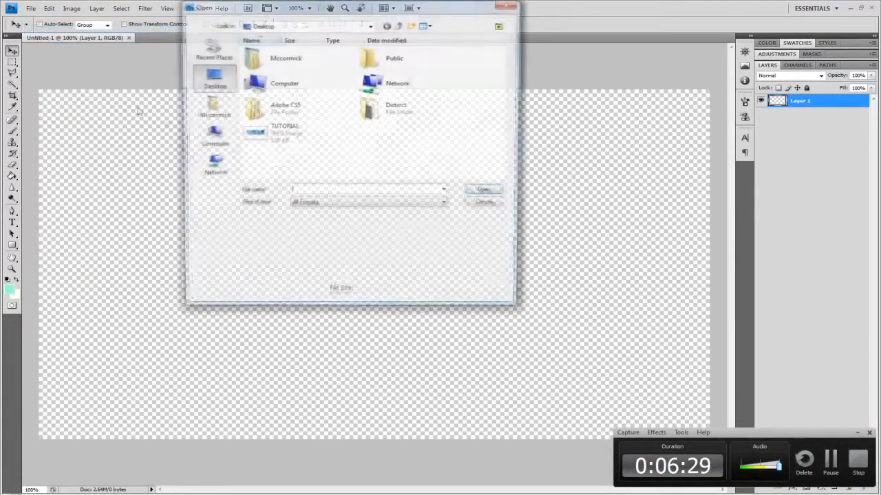
{"action": "double_click", "coordinate": [299, 130]}
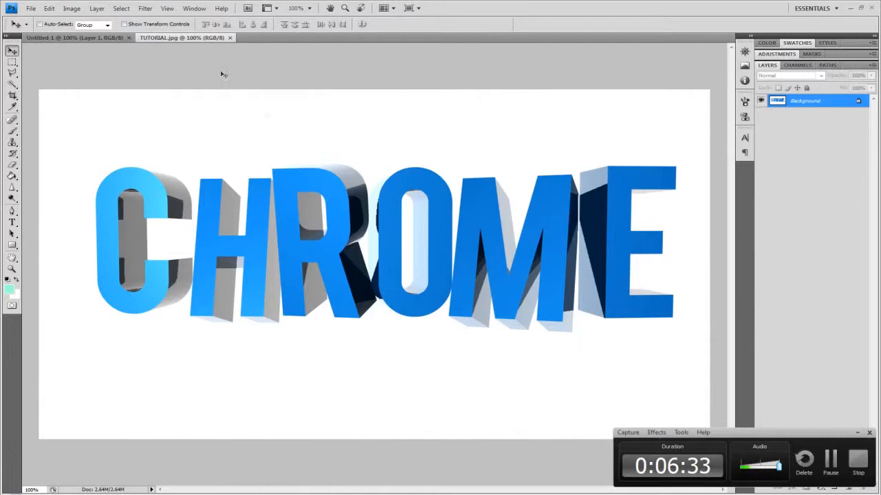
Select the white background around the CHROME letters in TUTORIAL.jpg with the Magic Wand at a tolerance of 13
{"action": "left_click", "coordinate": [66, 39]}
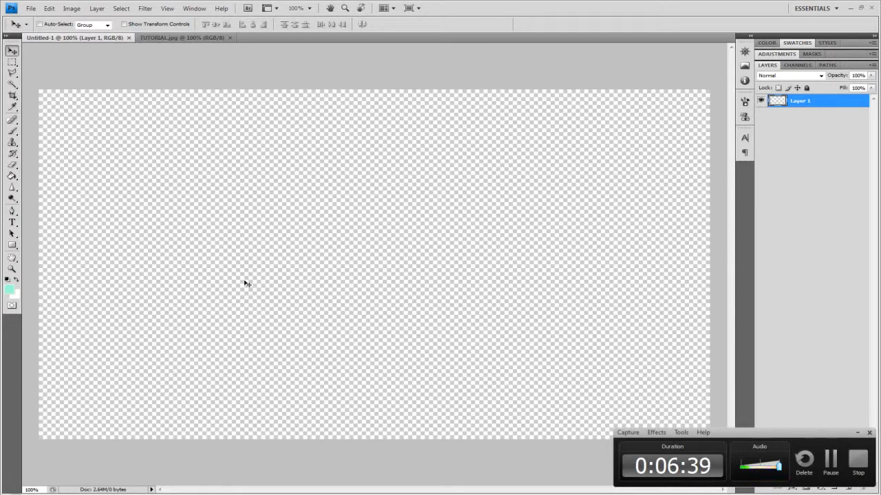
{"action": "left_click", "coordinate": [199, 38]}
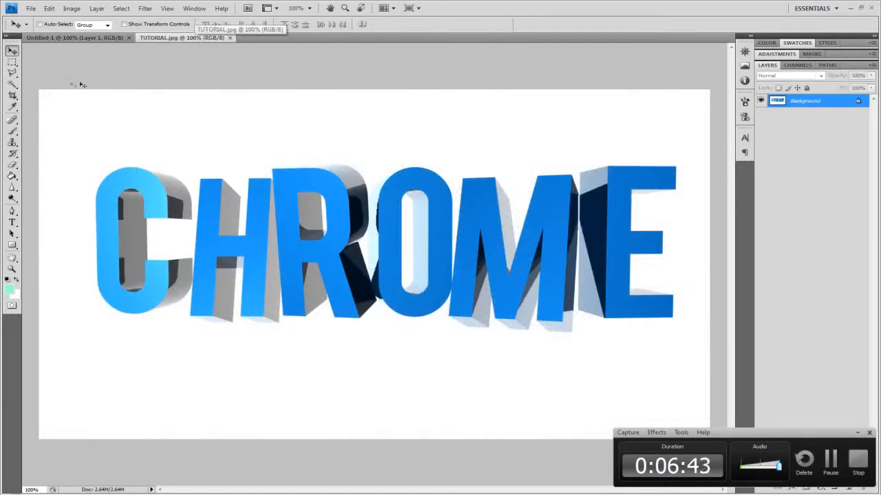
{"action": "left_click", "coordinate": [13, 85]}
{"action": "left_click", "coordinate": [62, 94]}
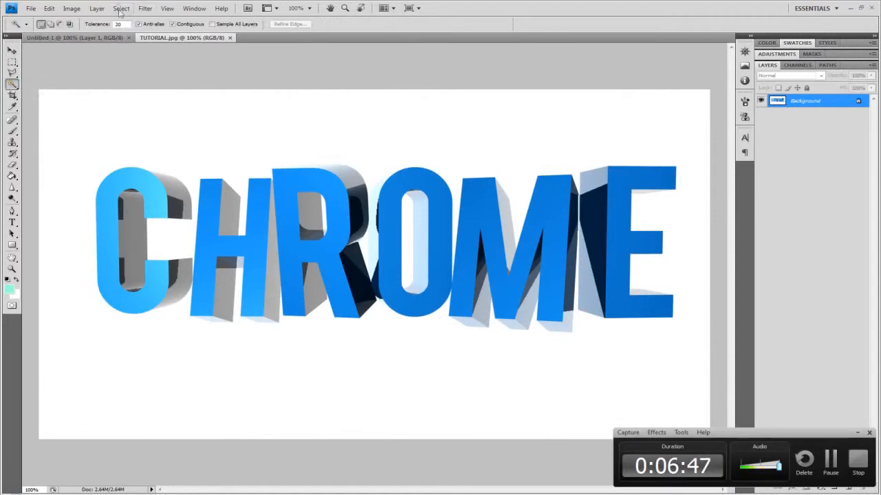
{"action": "left_click", "coordinate": [126, 106]}
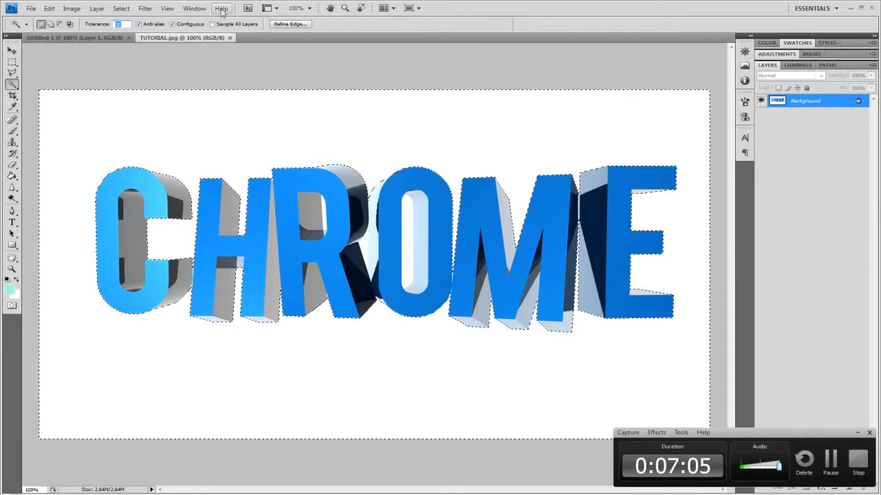
{"action": "type", "text": "15"}
{"action": "key", "text": "ctrl+d"}
{"action": "left_click", "coordinate": [109, 113]}
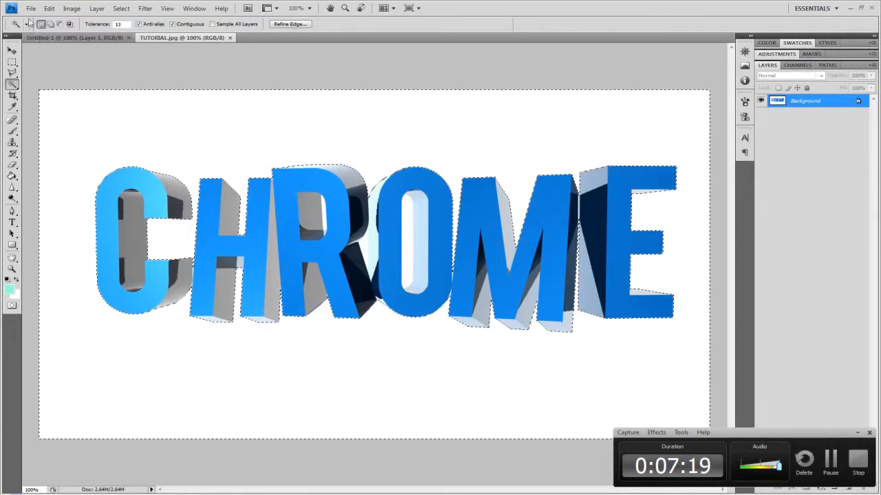
Convert the Background into an ordinary layer and delete the selected white area around the letters
{"action": "left_click", "coordinate": [49, 8]}
{"action": "left_click", "coordinate": [93, 94]}
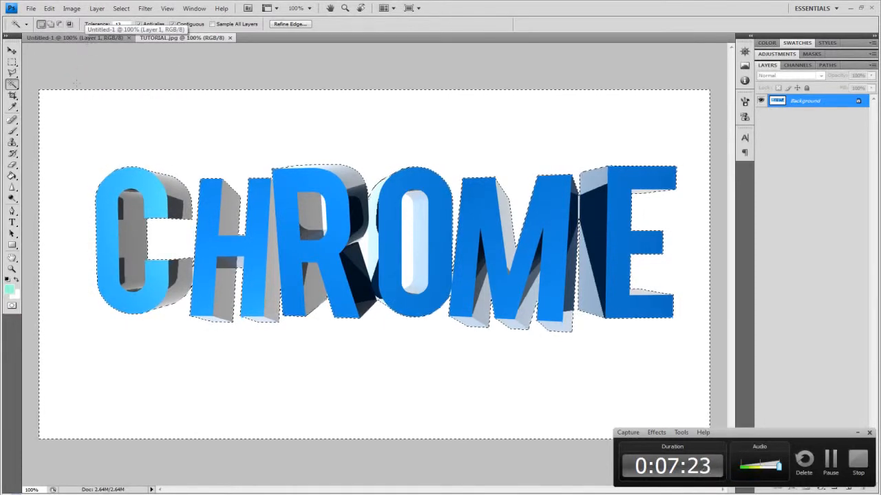
{"action": "left_click", "coordinate": [53, 11]}
{"action": "left_click", "coordinate": [59, 76]}
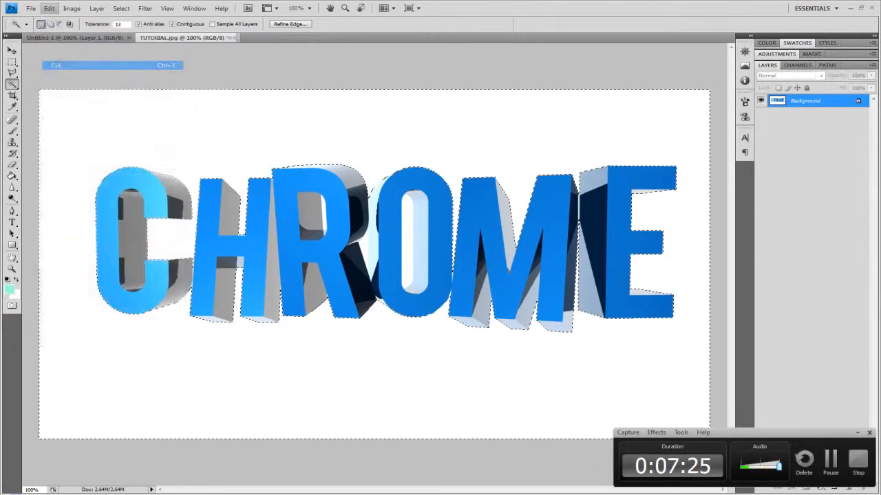
{"action": "double_click", "coordinate": [810, 101]}
{"action": "key", "text": "Return"}
{"action": "left_click", "coordinate": [236, 102]}
{"action": "key", "text": "Delete"}
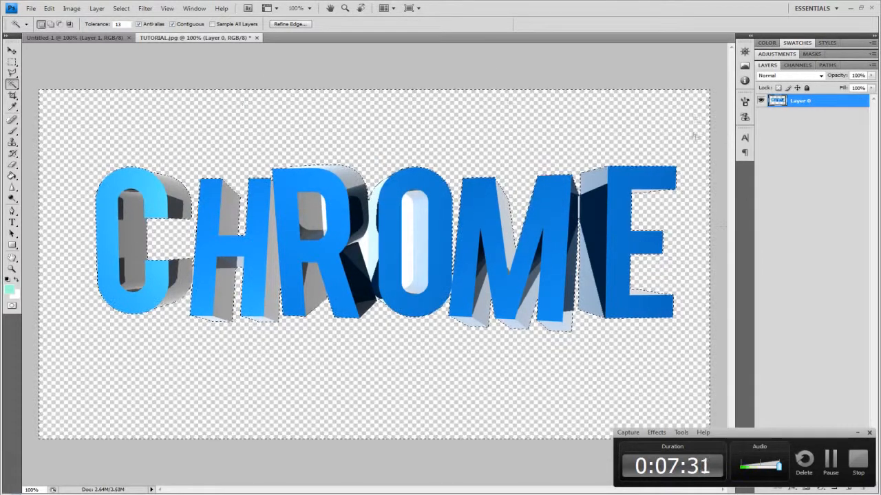
Clear the selection around the letters
{"action": "left_click", "coordinate": [770, 225]}
{"action": "left_click", "coordinate": [538, 156]}
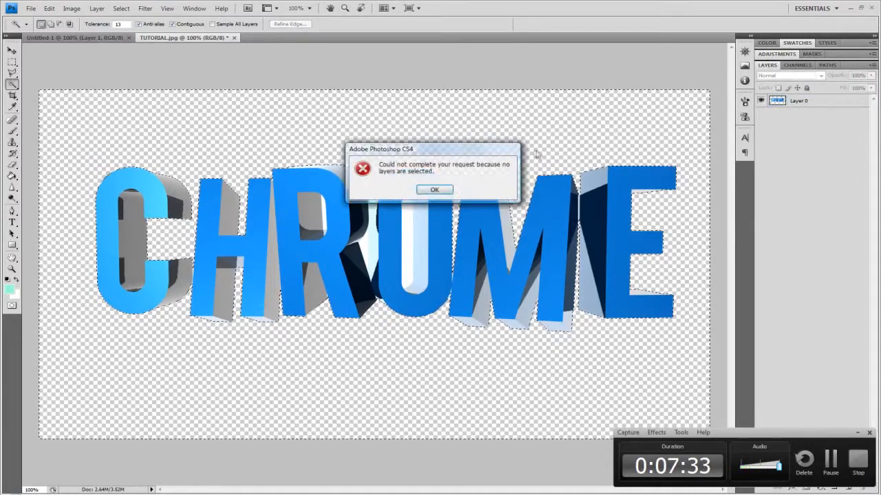
{"action": "left_click", "coordinate": [441, 191]}
{"action": "key", "text": "ctrl+d"}
{"action": "left_click", "coordinate": [13, 50]}
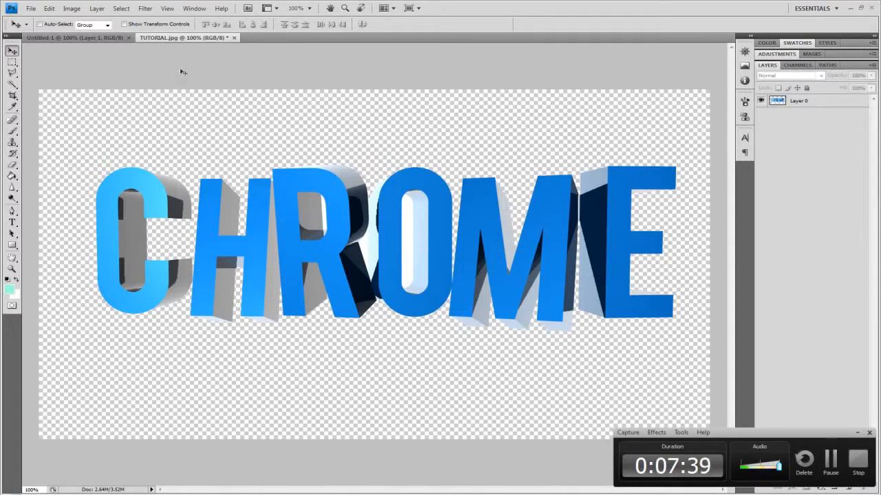
{"action": "left_click_drag", "start_coordinate": [181, 38], "coordinate": [179, 69]}
{"action": "left_click_drag", "start_coordinate": [39, 96], "coordinate": [21, 86]}
Remove the leftover white inside the R and the O and between these two letters from Layer 0 with the Magic Wand
{"action": "left_click", "coordinate": [12, 84]}
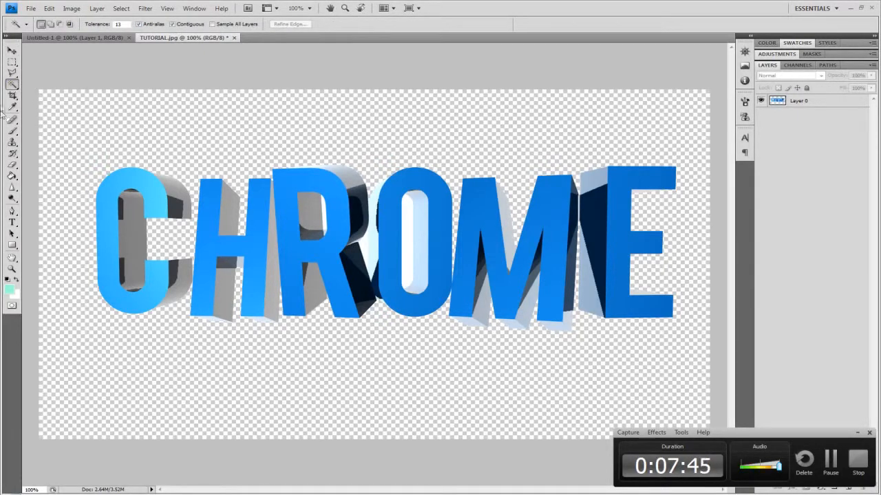
{"action": "left_click", "coordinate": [802, 100]}
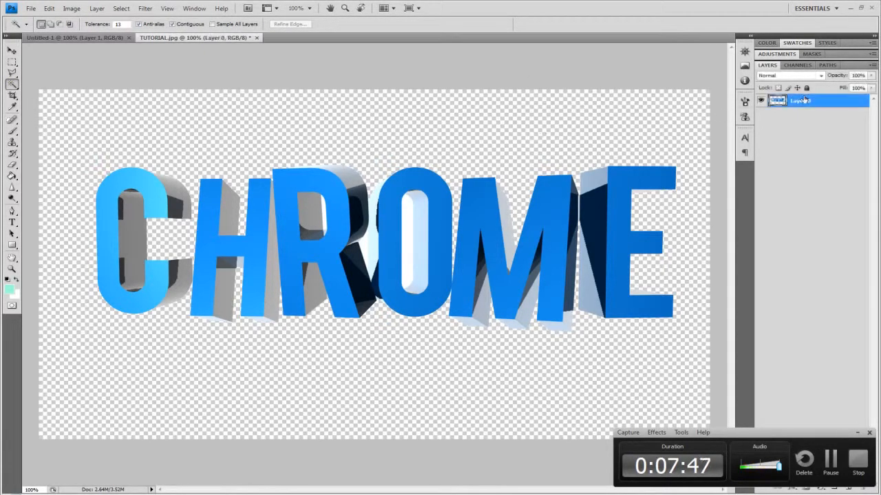
{"action": "left_click", "coordinate": [324, 210]}
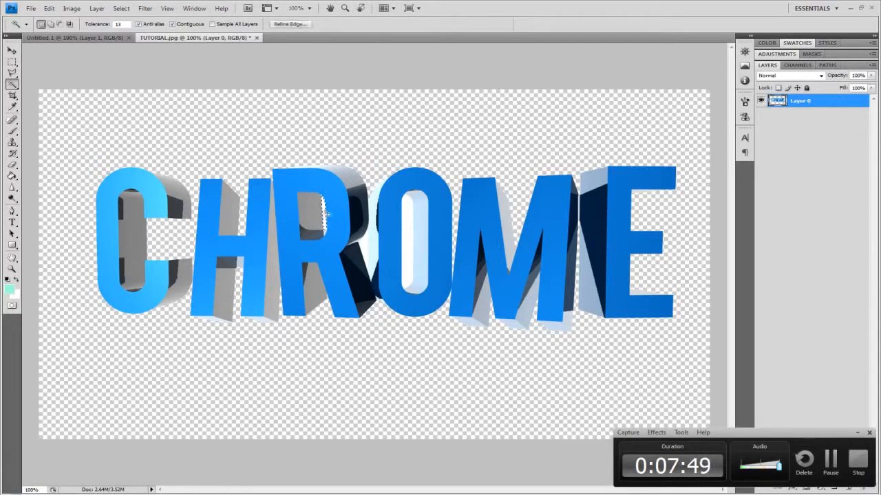
{"action": "left_click", "coordinate": [408, 234]}
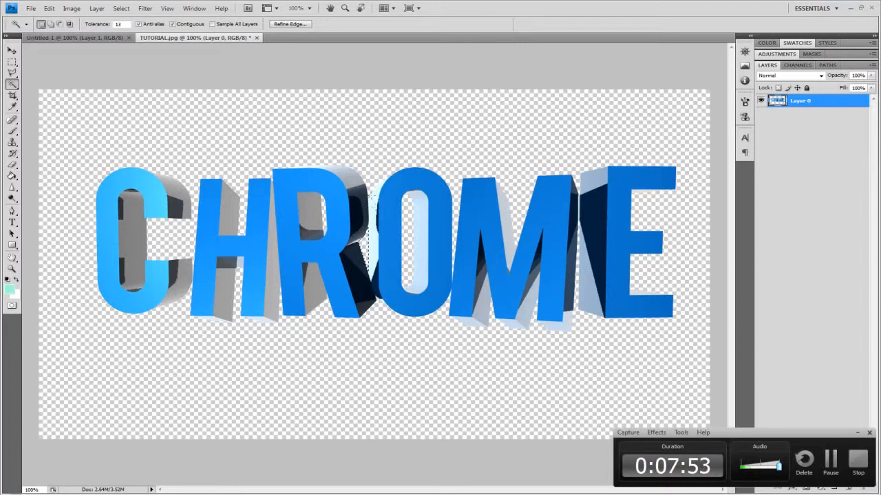
{"action": "left_click", "coordinate": [565, 370]}
{"action": "left_click", "coordinate": [805, 309]}
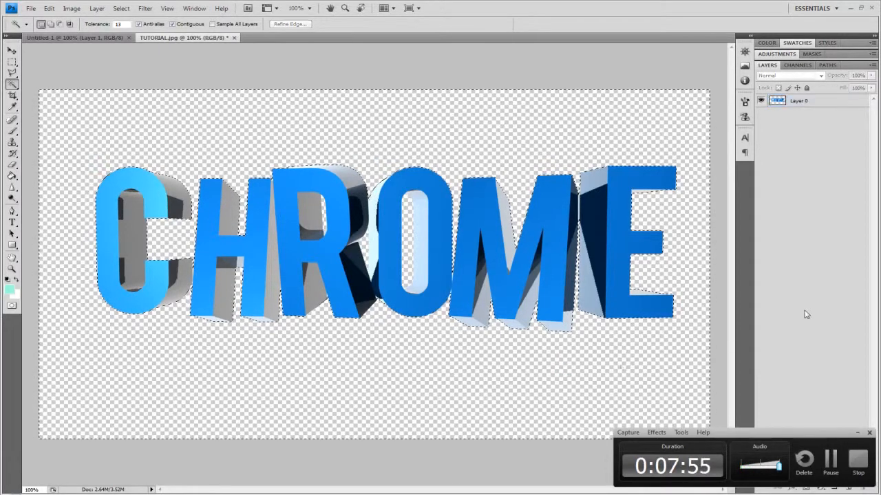
Select a rectangular area enclosing the whole CHROME lettering on Layer 0 and copy it
{"action": "left_click", "coordinate": [791, 104]}
{"action": "left_click", "coordinate": [13, 62]}
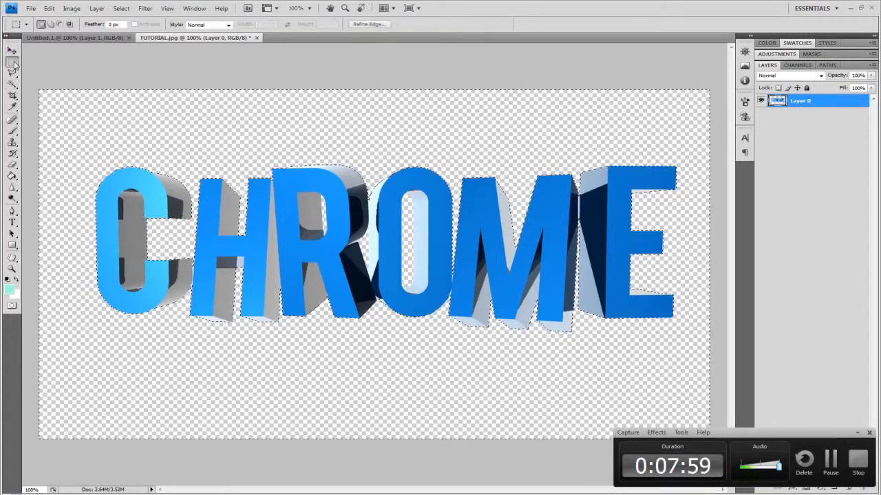
{"action": "left_click_drag", "start_coordinate": [58, 108], "coordinate": [184, 160]}
{"action": "left_click", "coordinate": [53, 143]}
{"action": "left_click_drag", "start_coordinate": [385, 245], "coordinate": [687, 348]}
{"action": "left_click", "coordinate": [49, 8]}
{"action": "left_click", "coordinate": [69, 76]}
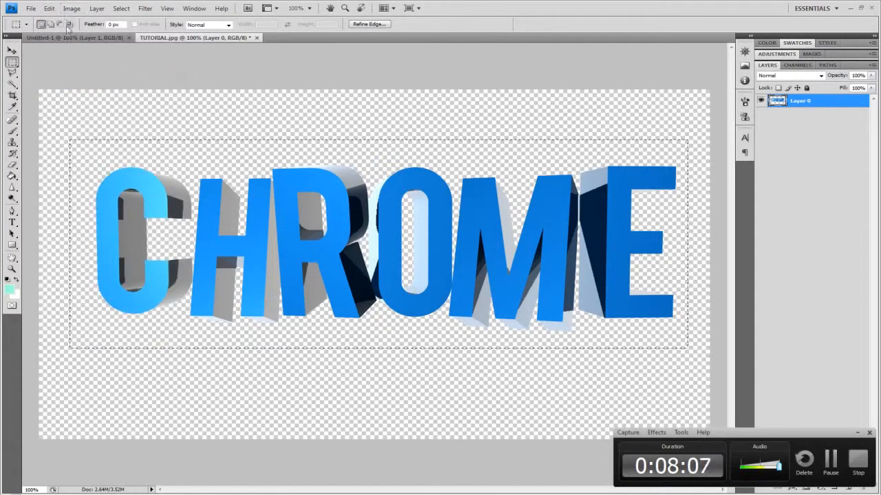
Fill the empty layer of the Untitled-1 document with the mint-green foreground colour using the Paint Bucket
{"action": "left_click", "coordinate": [86, 38]}
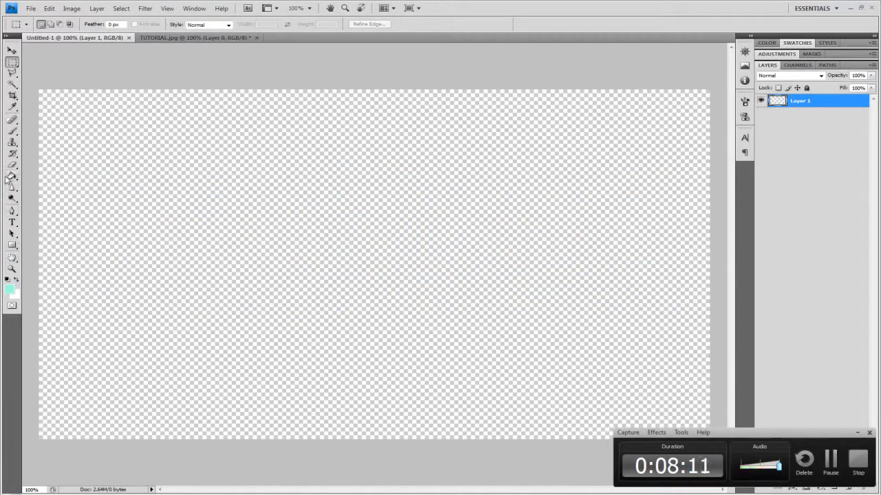
{"action": "left_click", "coordinate": [12, 176]}
{"action": "left_click", "coordinate": [177, 168]}
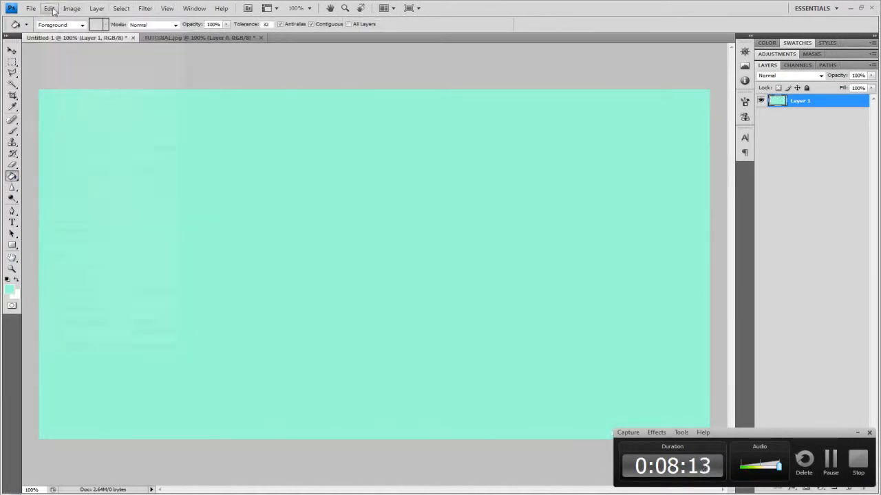
Paste the copied CHROME lettering over the mint-green background and move it slightly up and to the left
{"action": "left_click", "coordinate": [48, 8]}
{"action": "left_click", "coordinate": [62, 86]}
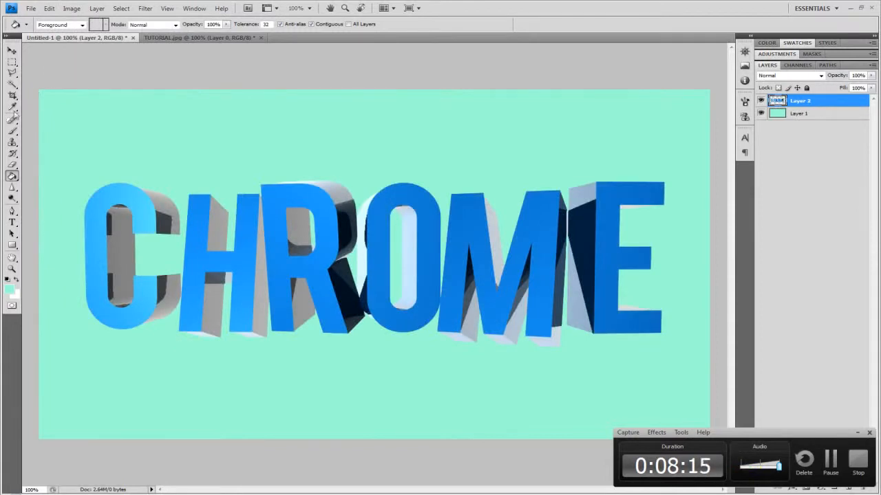
{"action": "left_click", "coordinate": [12, 51]}
{"action": "mouse_move", "coordinate": [629, 239]}
{"action": "left_mouse_down"}
{"action": "mouse_move", "coordinate": [618, 225]}
{"action": "mouse_move", "coordinate": [630, 224]}
{"action": "left_mouse_up"}
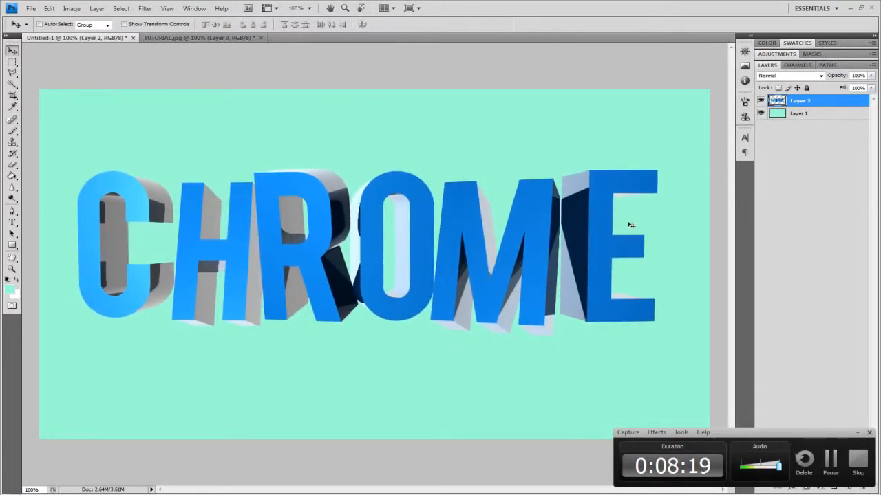
Apply a white (ffffff) Color Overlay at 21% opacity in Normal blend mode to the CHROME lettering layer
{"action": "right_click", "coordinate": [818, 103]}
{"action": "left_click", "coordinate": [798, 119]}
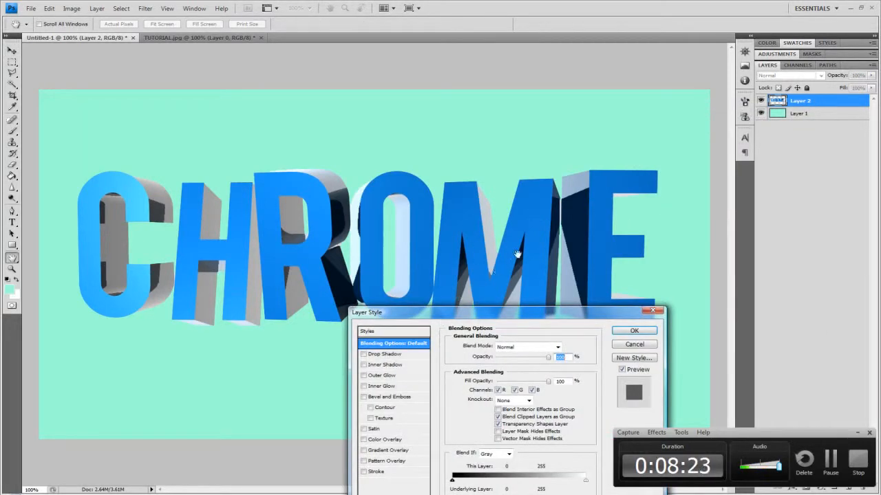
{"action": "left_click_drag", "start_coordinate": [491, 313], "coordinate": [547, 256]}
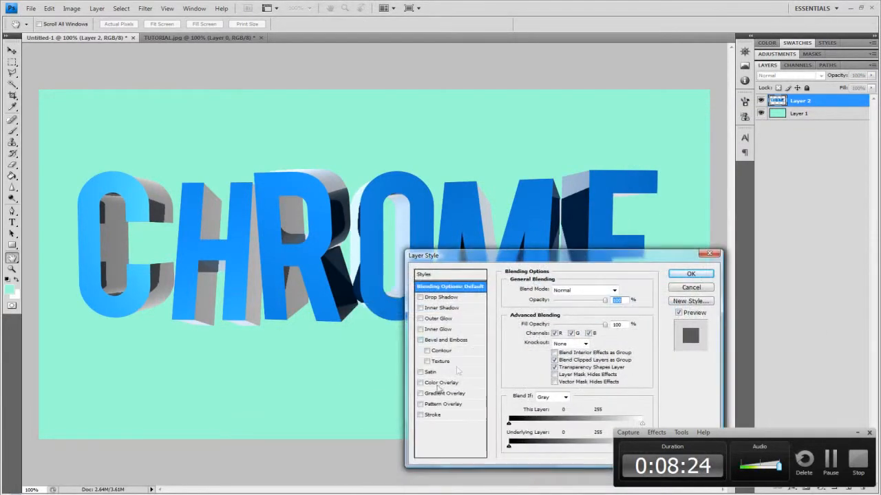
{"action": "left_click", "coordinate": [421, 415]}
{"action": "left_click", "coordinate": [421, 415]}
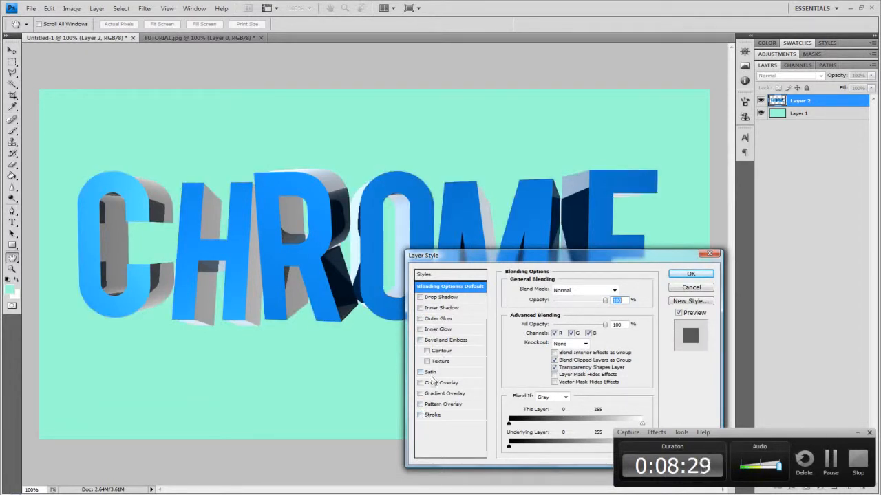
{"action": "left_click", "coordinate": [434, 381]}
{"action": "left_click_drag", "start_coordinate": [597, 305], "coordinate": [556, 304]}
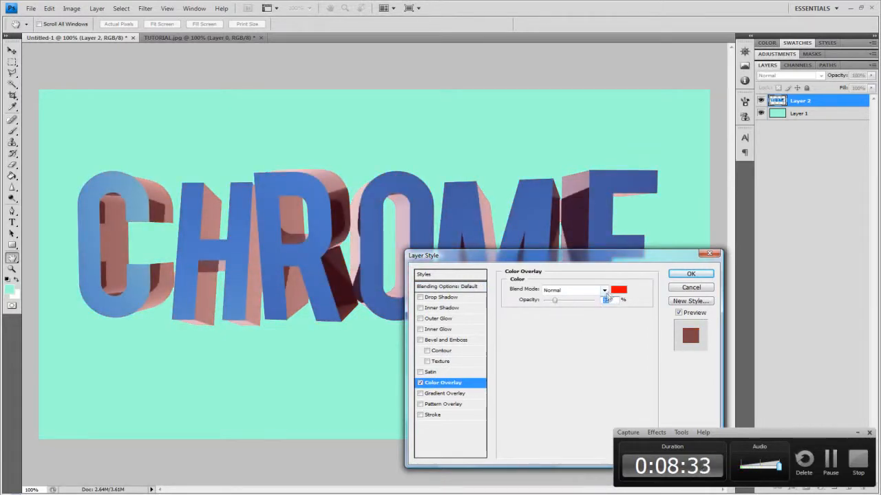
{"action": "left_click", "coordinate": [619, 290]}
{"action": "left_click", "coordinate": [166, 253]}
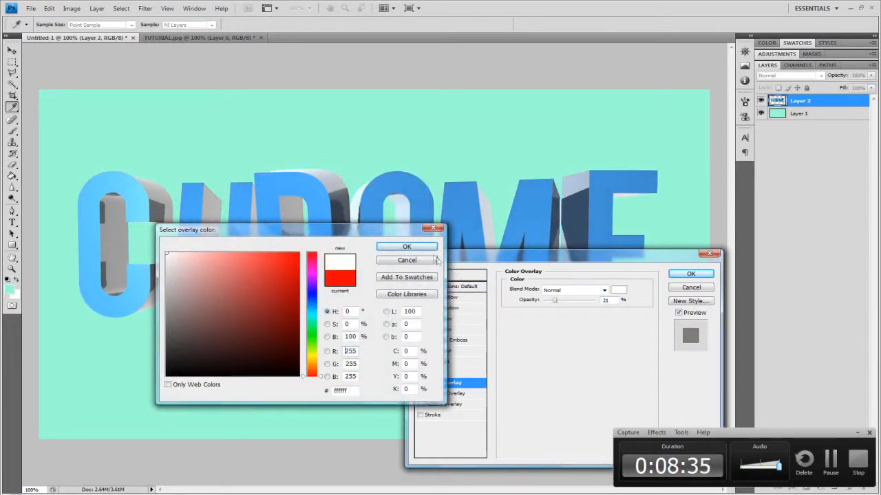
{"action": "left_click", "coordinate": [428, 248]}
{"action": "left_click", "coordinate": [682, 274]}
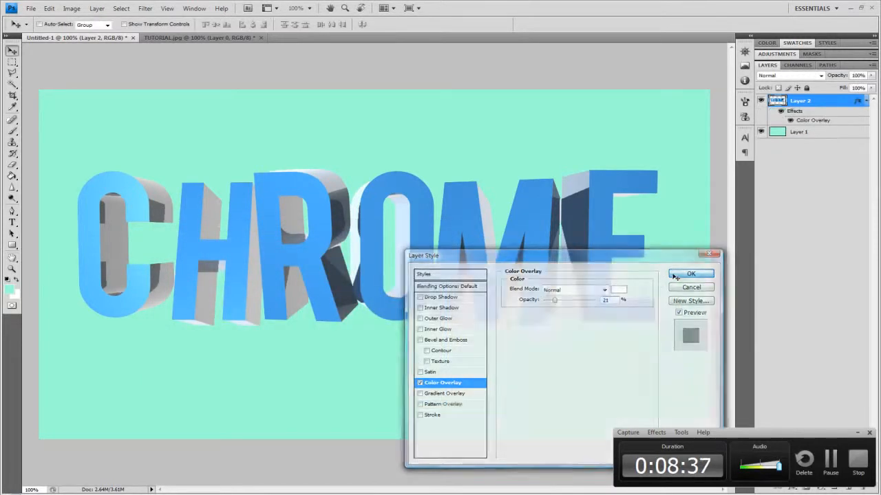
{"action": "left_click", "coordinate": [857, 433]}
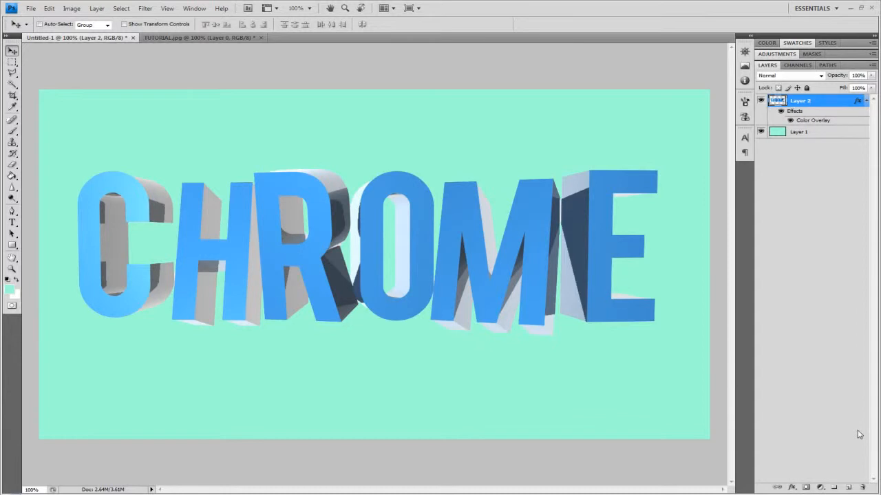